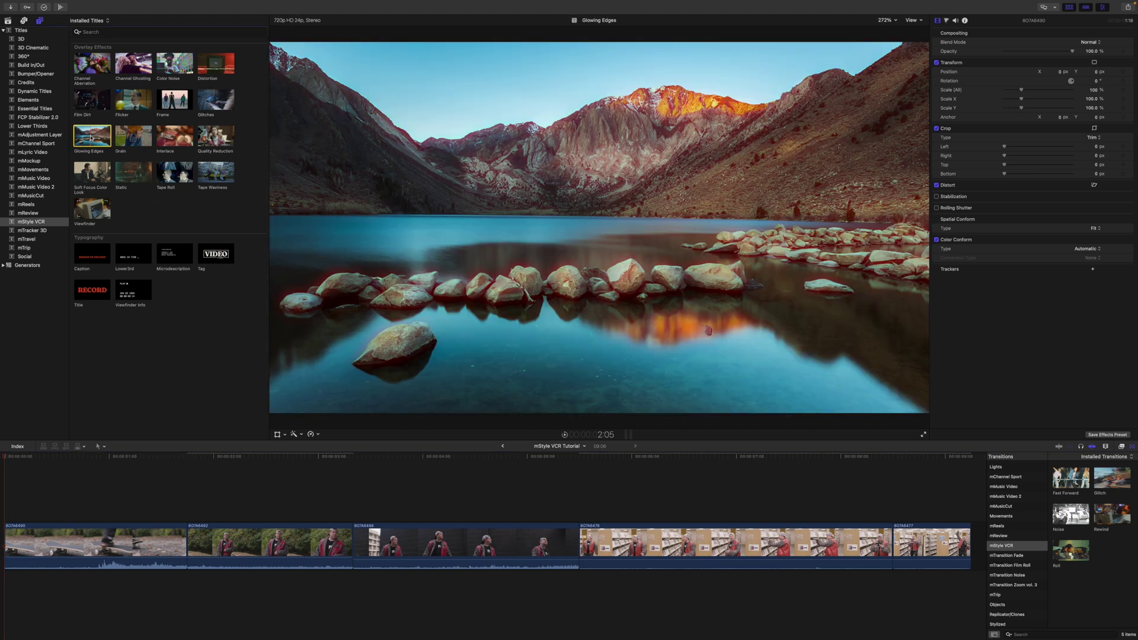
Step: Add Glowing Edges across the whole timeline, leaving the glow on the red channel only
{"action": "left_click_drag", "start_coordinate": [90, 141], "coordinate": [2, 474]}
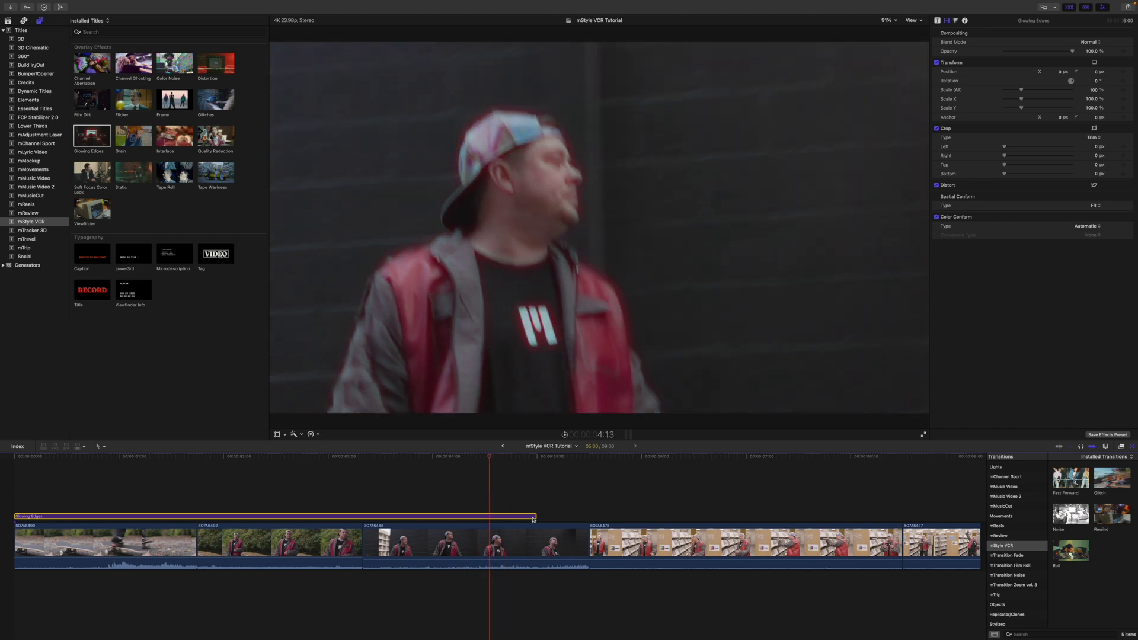
{"action": "left_click_drag", "start_coordinate": [535, 517], "coordinate": [978, 517]}
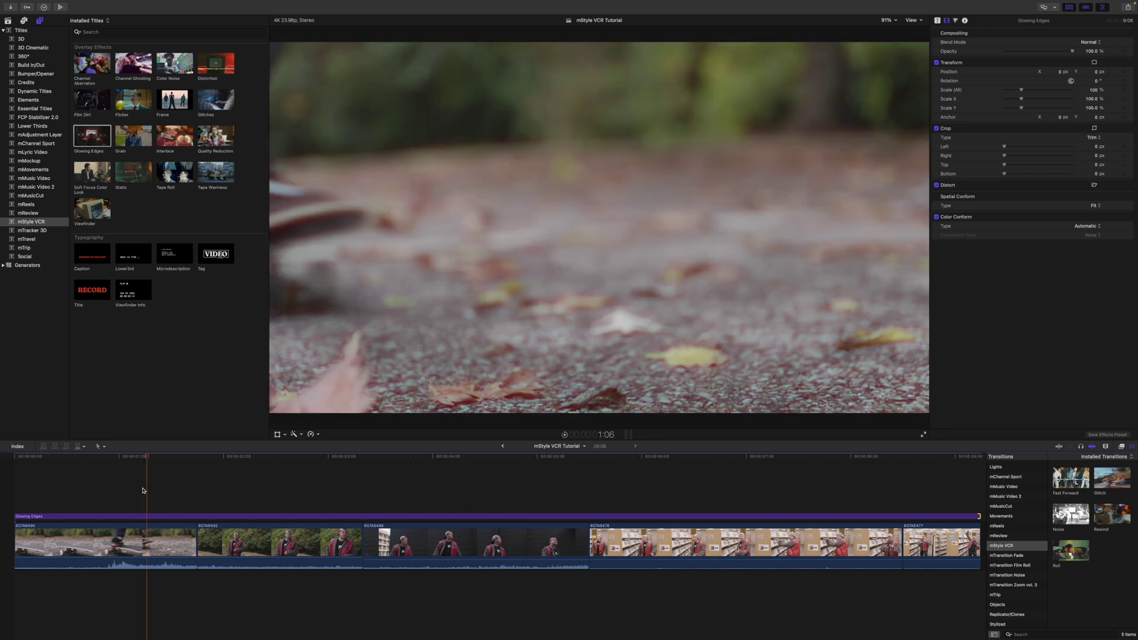
{"action": "left_click", "coordinate": [937, 20]}
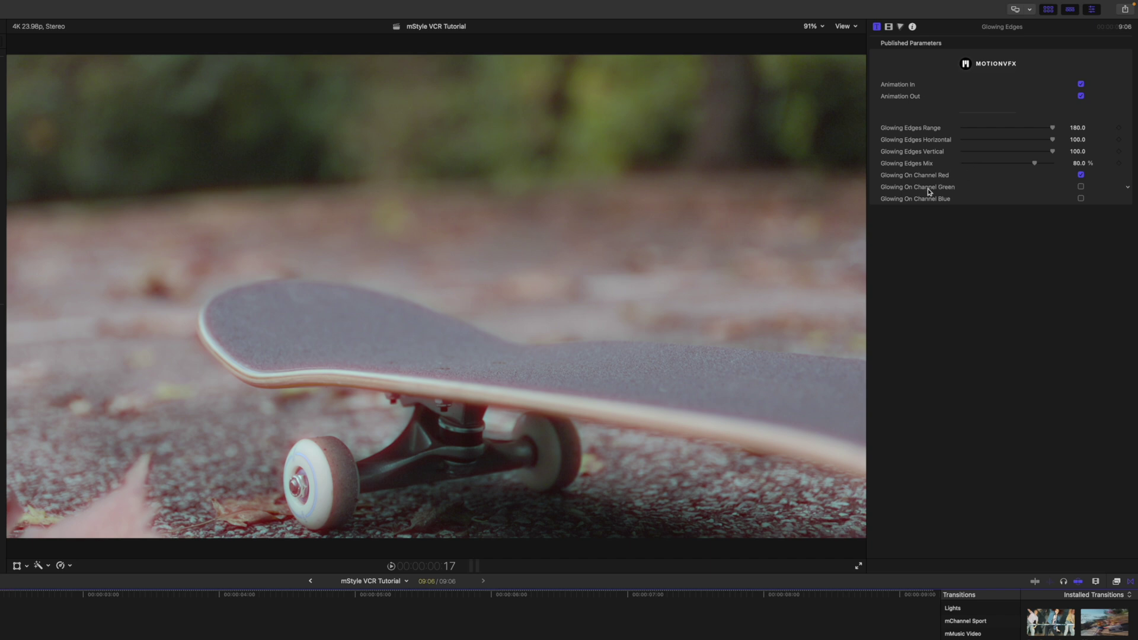
{"action": "left_click", "coordinate": [1081, 187]}
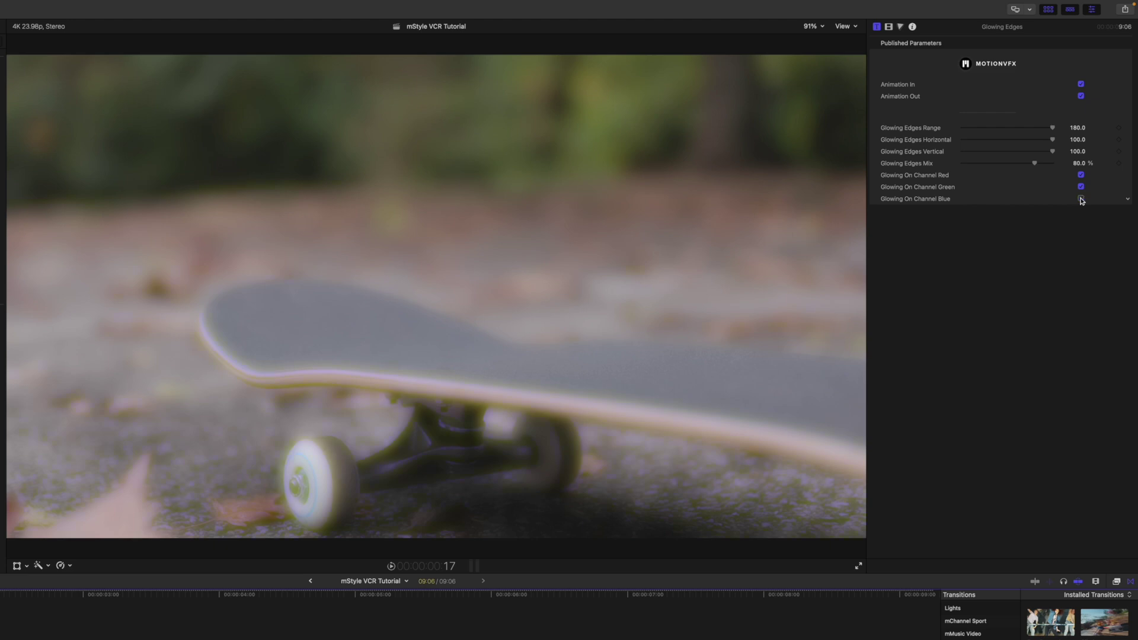
{"action": "left_click", "coordinate": [1080, 187]}
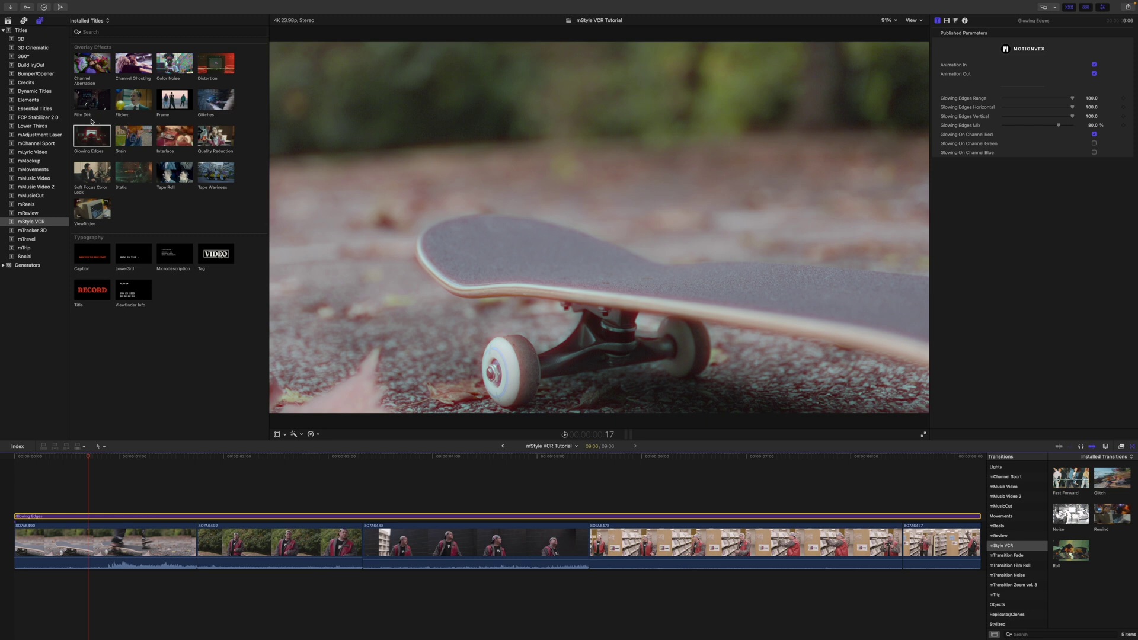
Step: Add the Flicker effect and set the second clip's Position X to 0
{"action": "left_click_drag", "start_coordinate": [130, 103], "coordinate": [16, 495]}
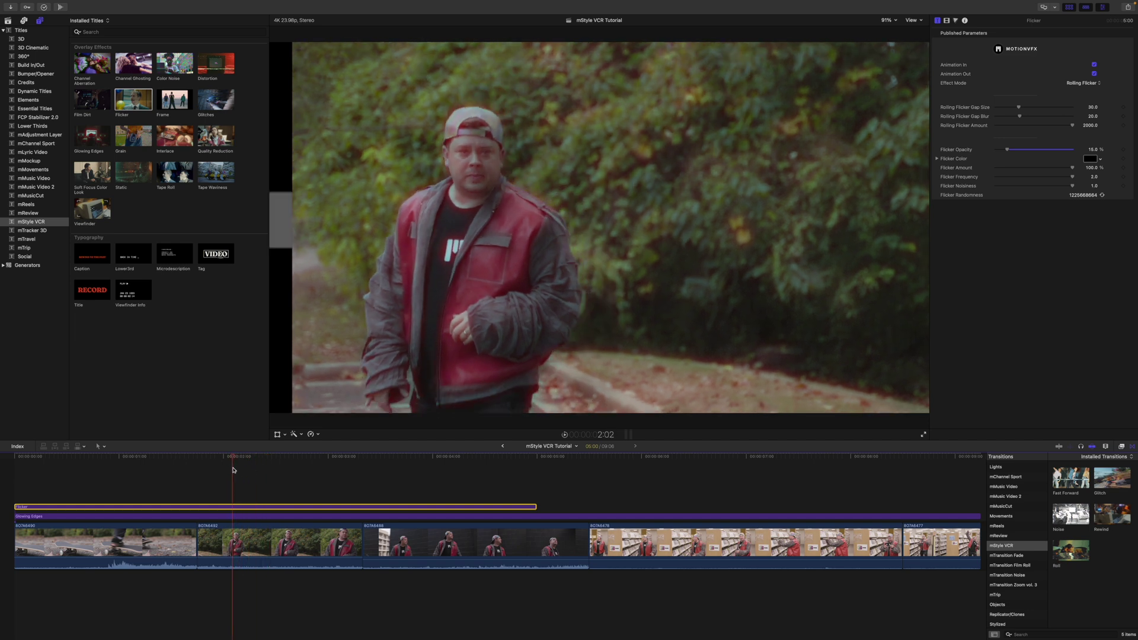
{"action": "left_click", "coordinate": [249, 538]}
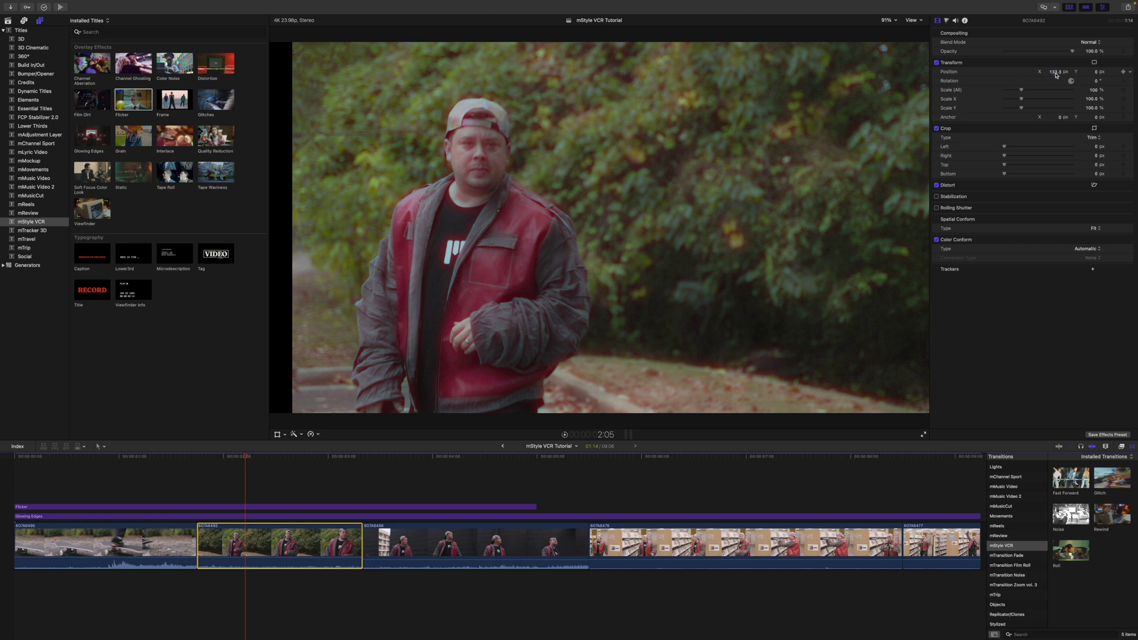
{"action": "left_click", "coordinate": [1055, 72]}
{"action": "type", "text": "0"}
{"action": "key", "text": "Return"}
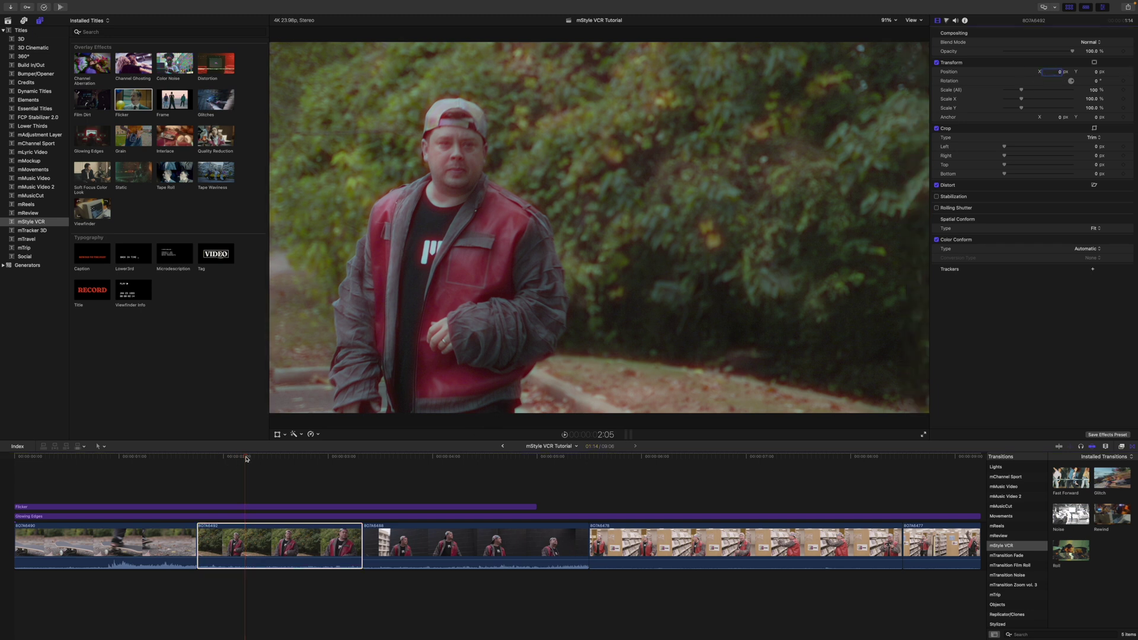
{"action": "left_click_drag", "start_coordinate": [247, 458], "coordinate": [269, 479]}
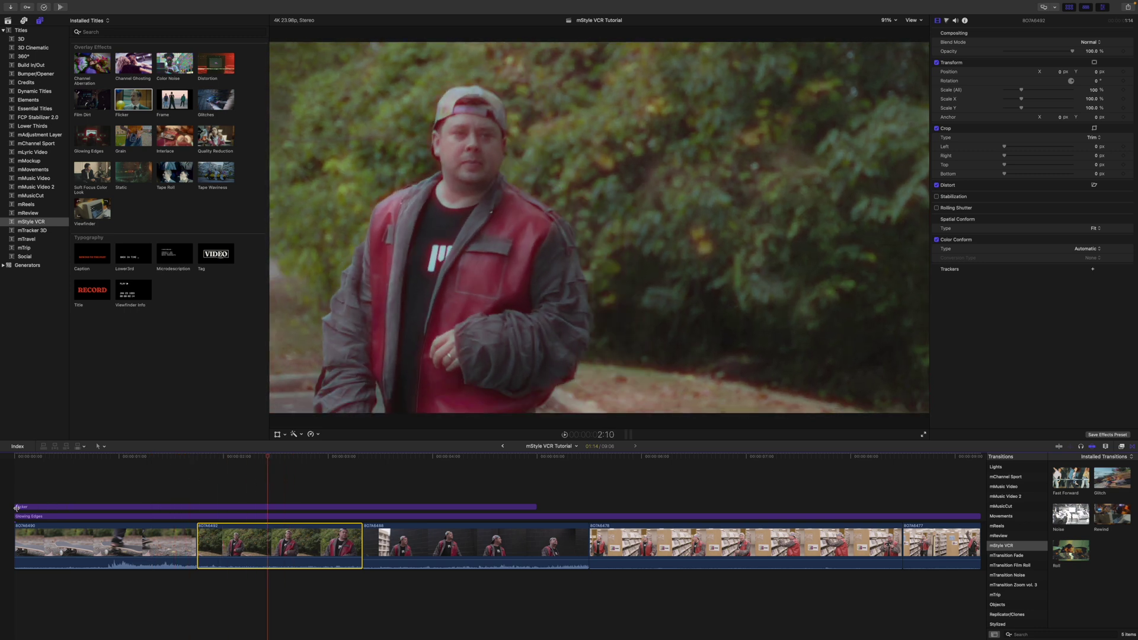
Step: Trim Flicker so it spans only the second clip
{"action": "left_click_drag", "start_coordinate": [16, 507], "coordinate": [198, 507]}
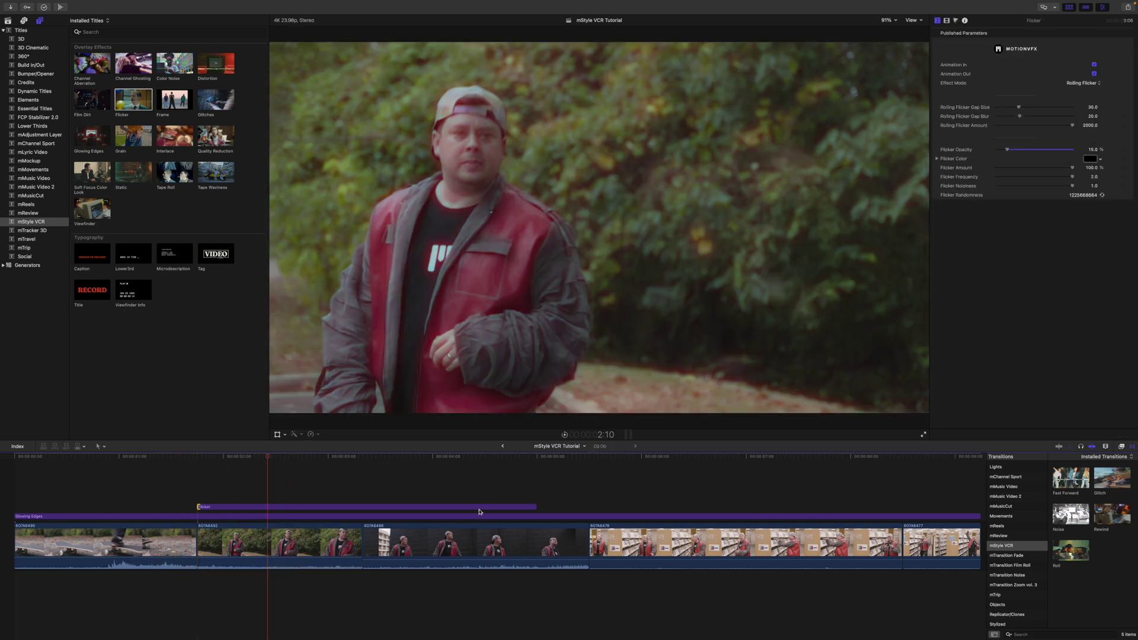
{"action": "left_click_drag", "start_coordinate": [533, 506], "coordinate": [361, 507]}
{"action": "left_click_drag", "start_coordinate": [273, 468], "coordinate": [296, 472]}
{"action": "left_click", "coordinate": [290, 509]}
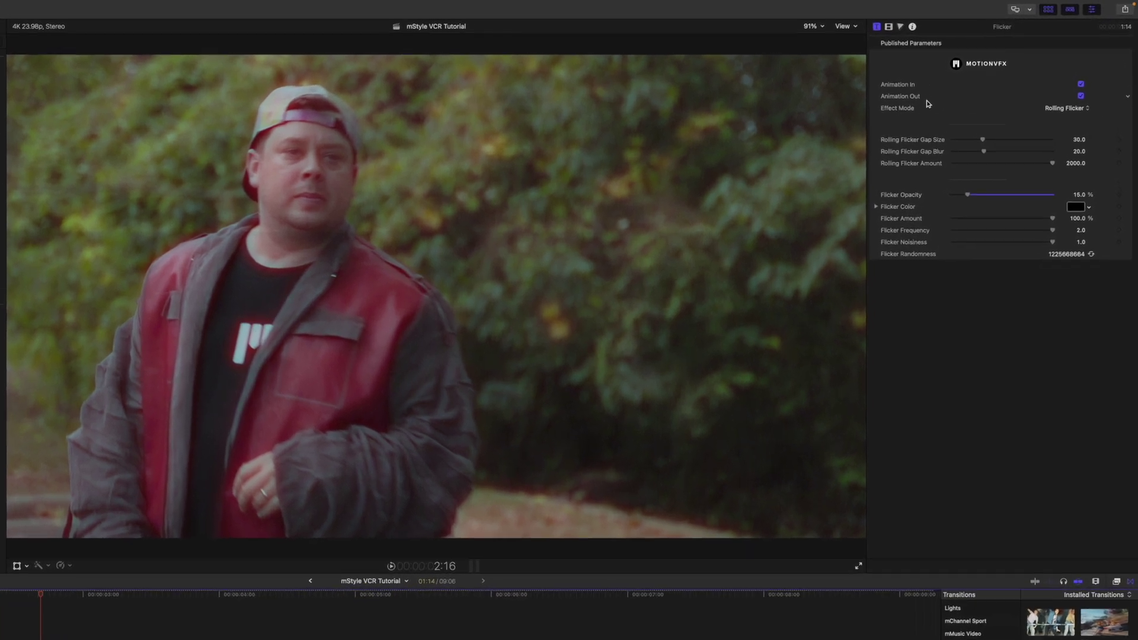
Step: Set Flicker to Rolling Flicker at about 29% opacity with a wider gap, then add Viewfinder
{"action": "left_click", "coordinate": [1078, 113]}
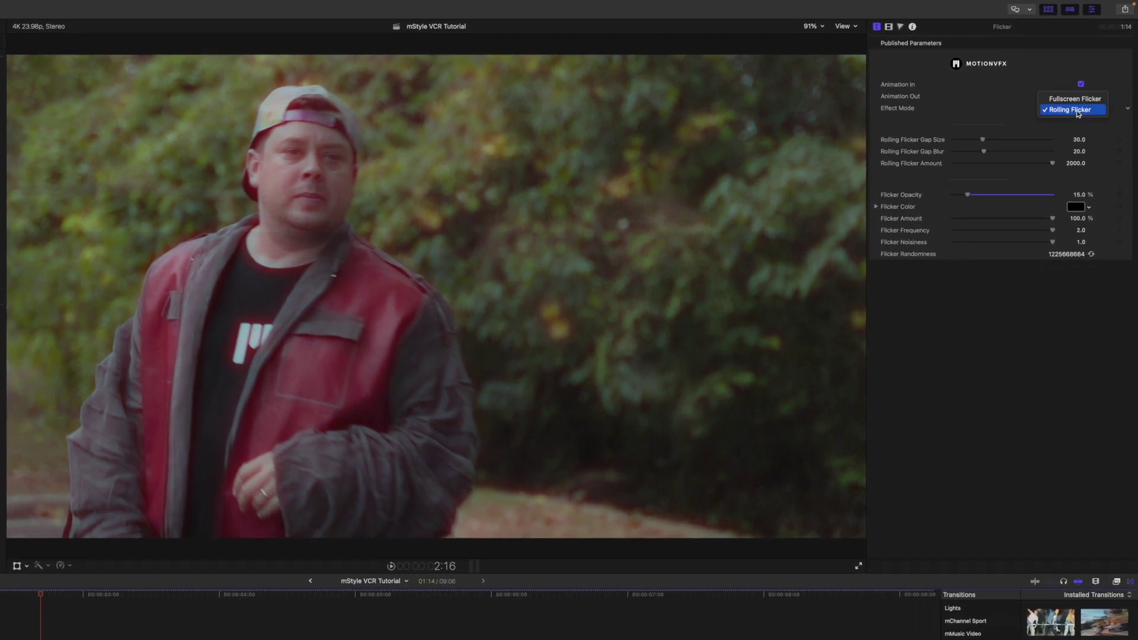
{"action": "left_click", "coordinate": [1076, 100]}
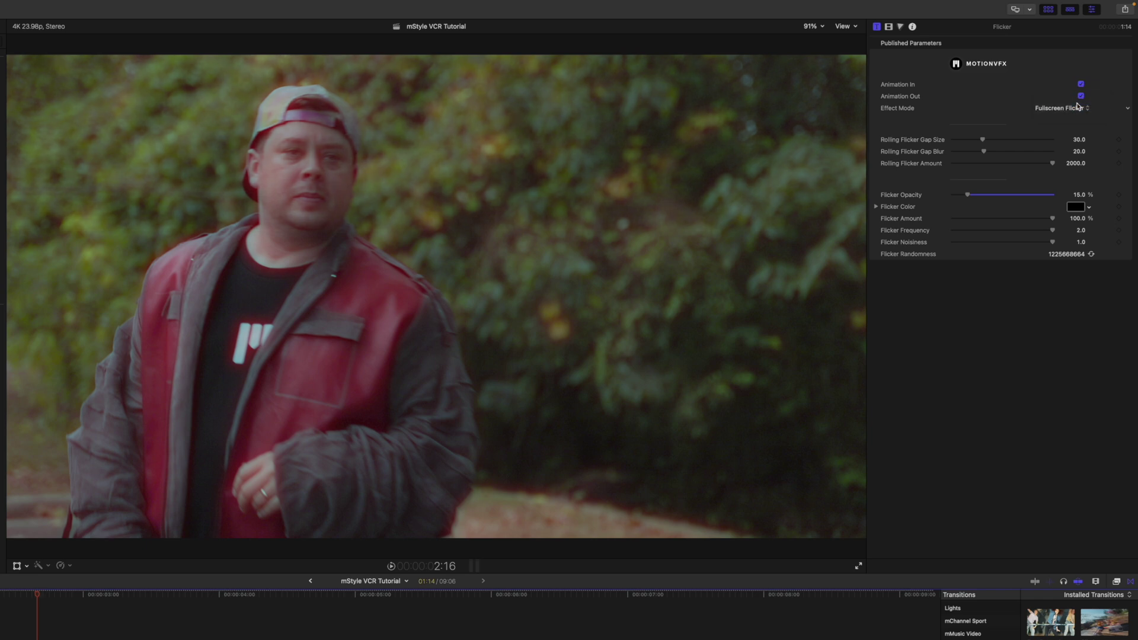
{"action": "left_click", "coordinate": [1079, 113]}
{"action": "left_click", "coordinate": [1076, 121]}
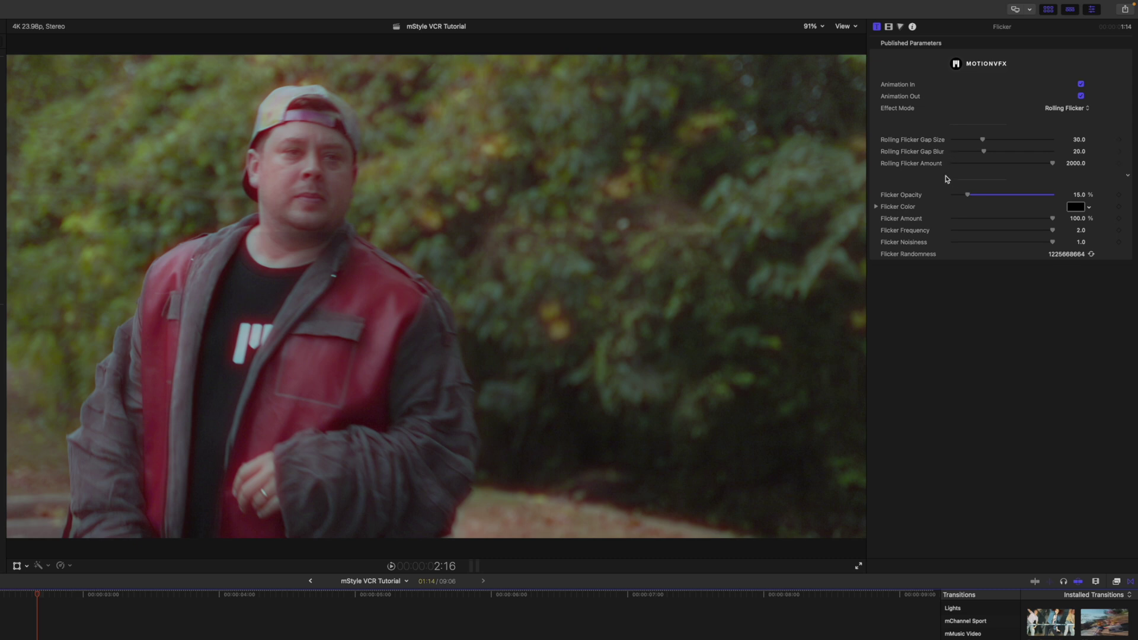
{"action": "left_click_drag", "start_coordinate": [969, 197], "coordinate": [1004, 198]}
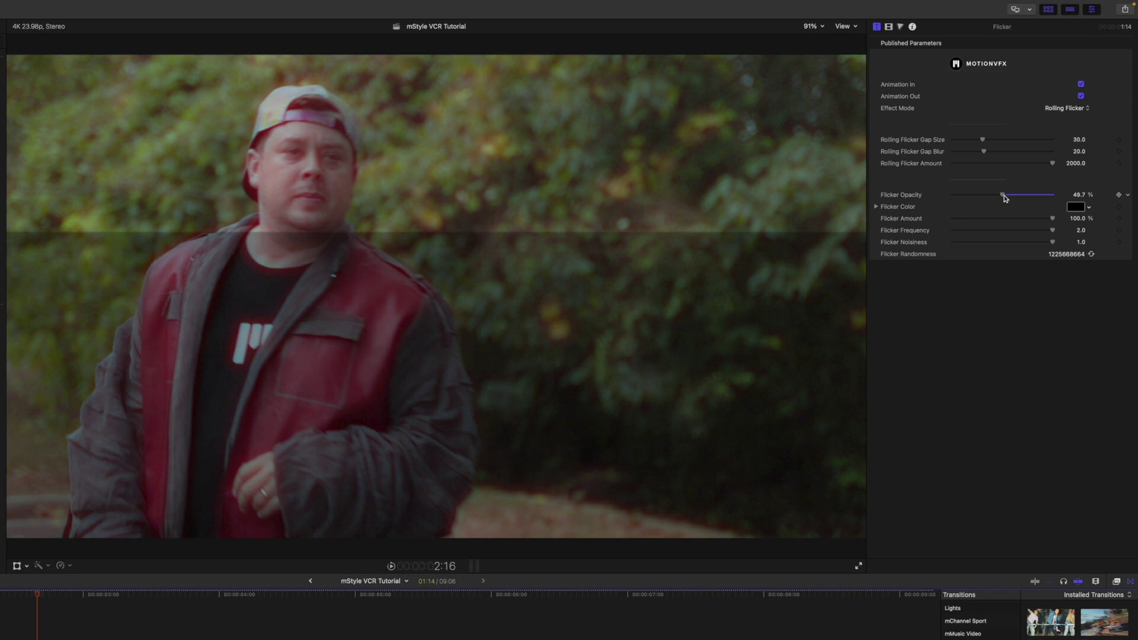
{"action": "left_click_drag", "start_coordinate": [984, 142], "coordinate": [1003, 158]}
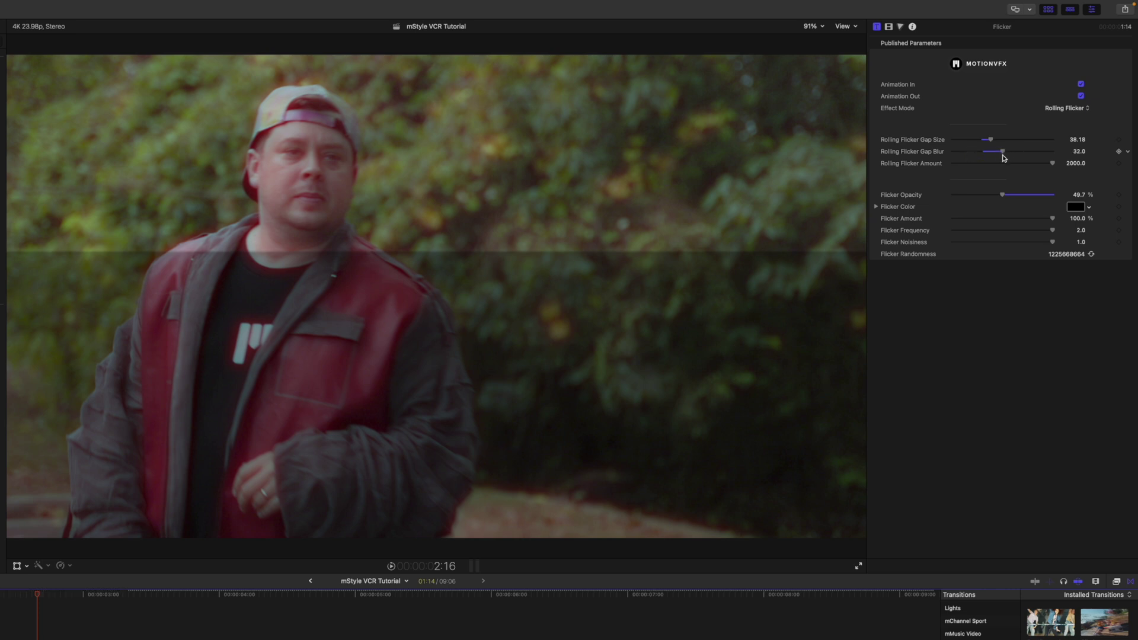
{"action": "left_click_drag", "start_coordinate": [1005, 197], "coordinate": [984, 200]}
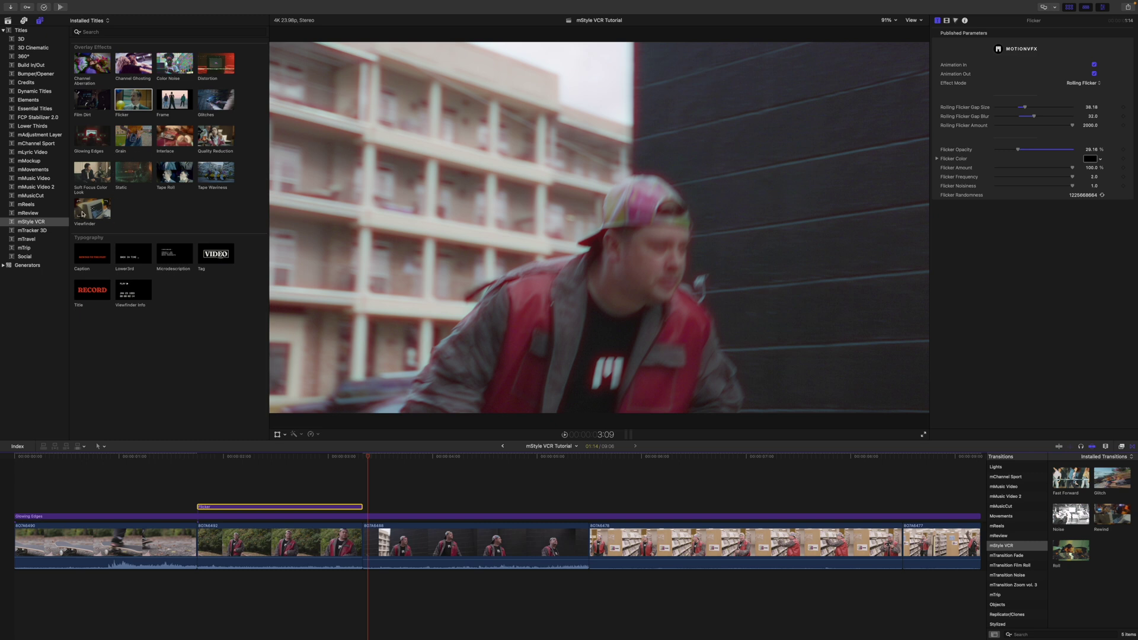
{"action": "left_click_drag", "start_coordinate": [83, 214], "coordinate": [369, 502]}
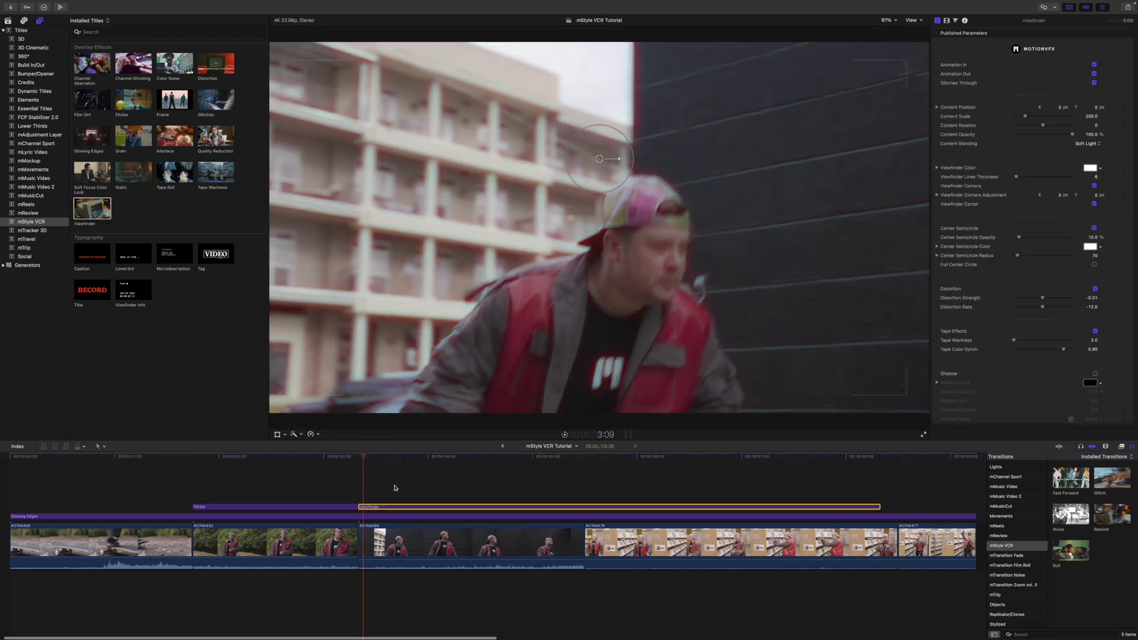
Step: Trim Viewfinder to end with the third clip, then add the Frame effect above the clips
{"action": "left_click_drag", "start_coordinate": [880, 507], "coordinate": [581, 507]}
{"action": "left_click_drag", "start_coordinate": [360, 458], "coordinate": [440, 465]}
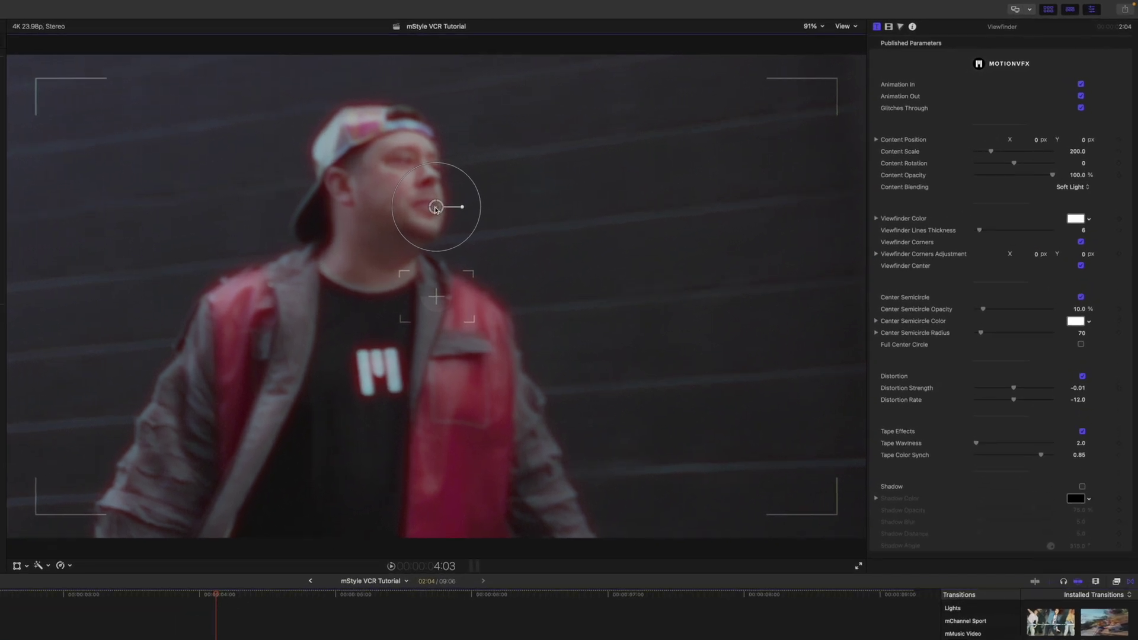
{"action": "mouse_move", "coordinate": [436, 209]}
{"action": "left_mouse_down"}
{"action": "mouse_move", "coordinate": [464, 229]}
{"action": "mouse_move", "coordinate": [425, 207]}
{"action": "mouse_move", "coordinate": [475, 188]}
{"action": "mouse_move", "coordinate": [448, 203]}
{"action": "mouse_move", "coordinate": [449, 217]}
{"action": "left_mouse_up"}
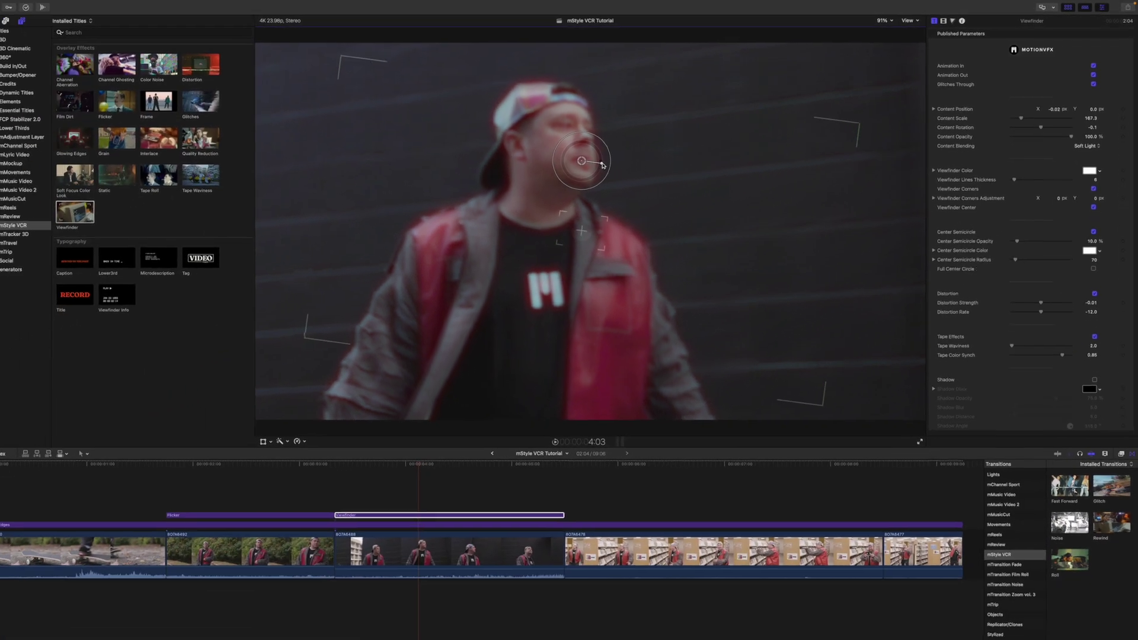
{"action": "key", "text": "super+z"}
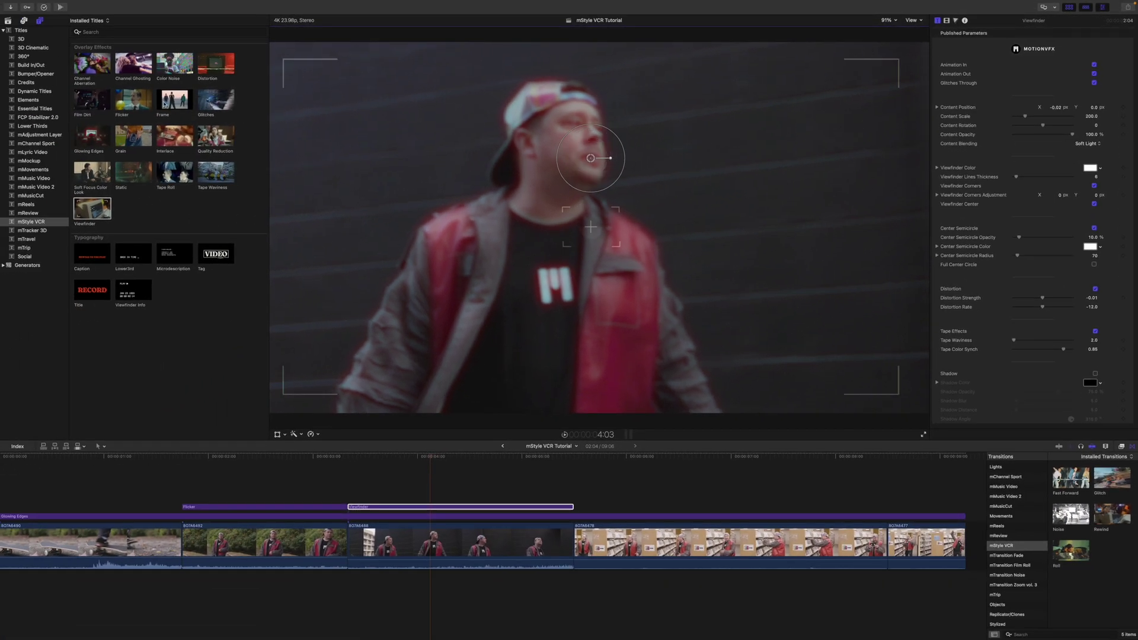
{"action": "left_click_drag", "start_coordinate": [165, 104], "coordinate": [52, 498]}
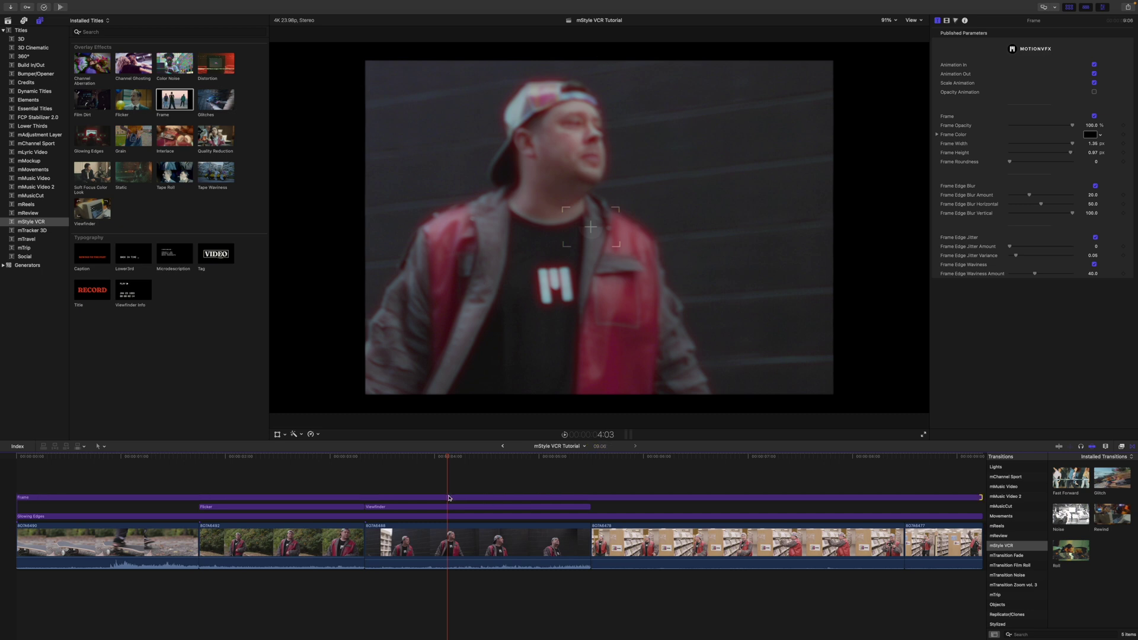
{"action": "left_click", "coordinate": [448, 498]}
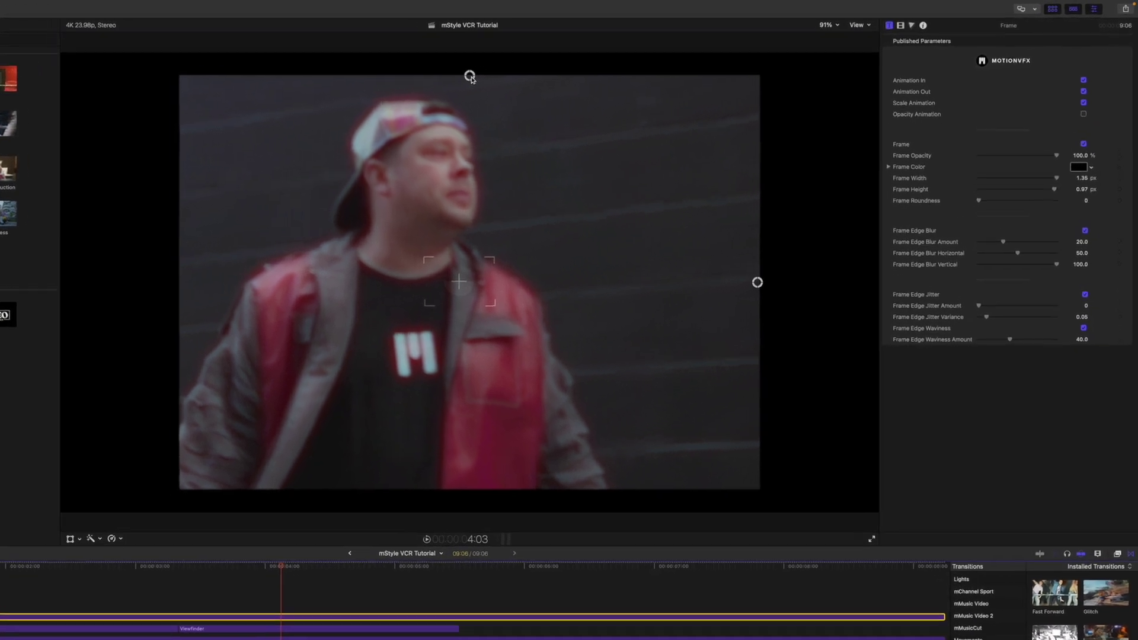
Step: Stretch the Frame border taller, raising Frame Height from 0.97 to 1.06, then select Viewfinder
{"action": "left_click_drag", "start_coordinate": [600, 61], "coordinate": [601, 51]}
{"action": "left_click_drag", "start_coordinate": [437, 64], "coordinate": [436, 58]}
{"action": "mouse_move", "coordinate": [738, 297]}
{"action": "left_mouse_down"}
{"action": "mouse_move", "coordinate": [770, 297]}
{"action": "mouse_move", "coordinate": [729, 296]}
{"action": "mouse_move", "coordinate": [738, 297]}
{"action": "left_mouse_up"}
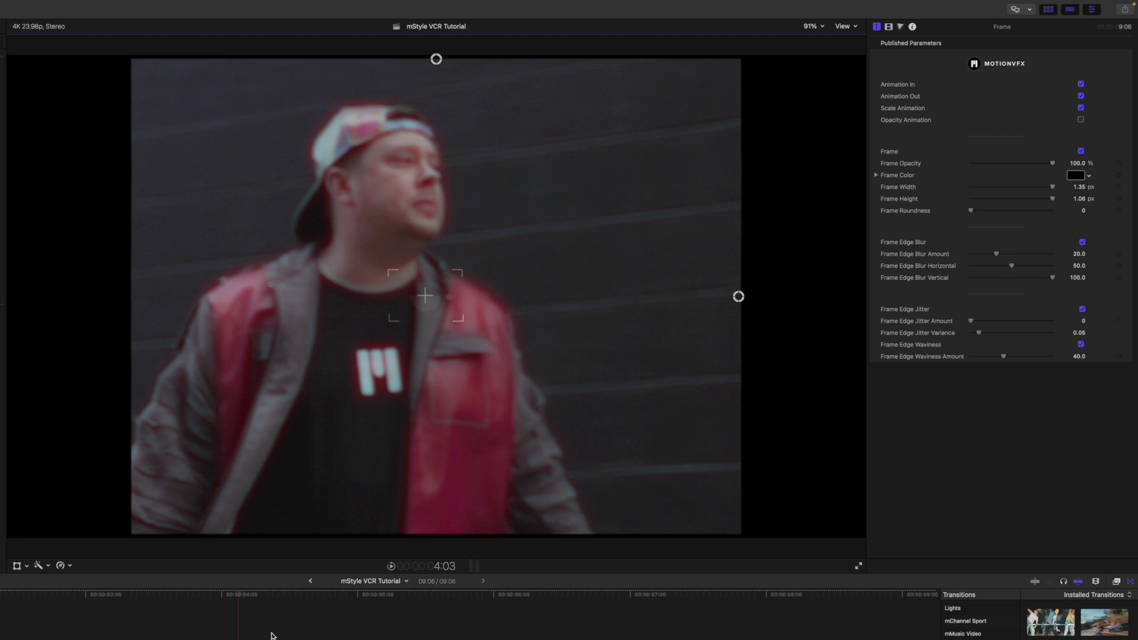
{"action": "key", "text": "super+Up"}
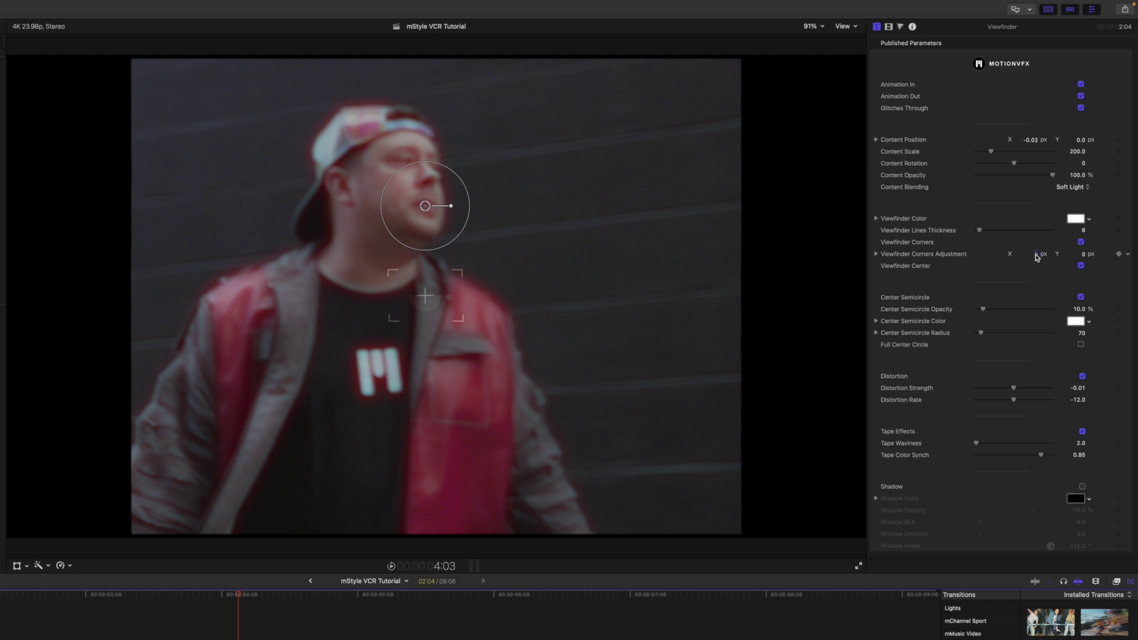
Step: Push the Viewfinder corner brackets outward, then add the RECORD title at the timeline start
{"action": "left_click_drag", "start_coordinate": [1036, 256], "coordinate": [1032, 257]}
{"action": "mouse_move", "coordinate": [1032, 257]}
{"action": "left_mouse_down"}
{"action": "mouse_move", "coordinate": [1022, 257]}
{"action": "mouse_move", "coordinate": [1036, 257]}
{"action": "left_mouse_up"}
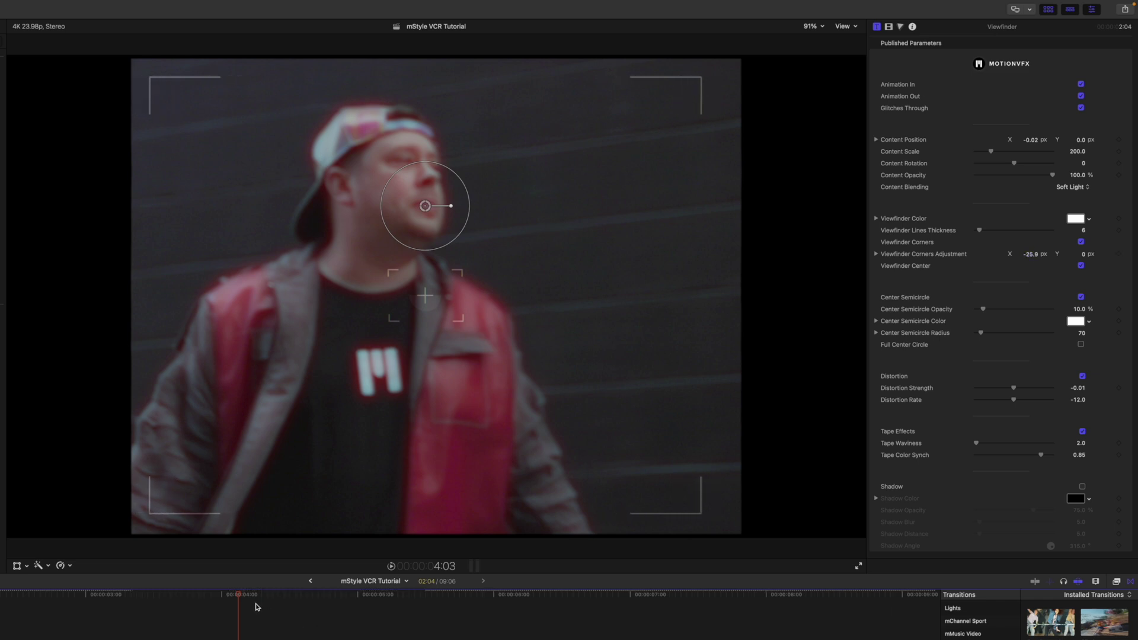
{"action": "left_click_drag", "start_coordinate": [240, 598], "coordinate": [172, 598]}
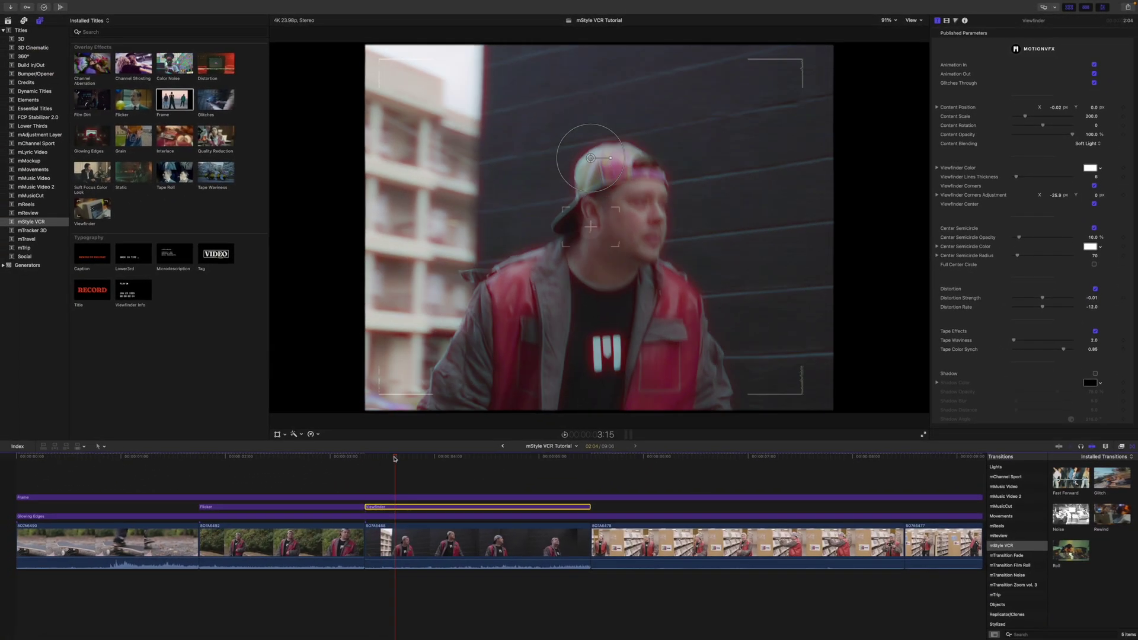
{"action": "left_click_drag", "start_coordinate": [395, 458], "coordinate": [17, 484]}
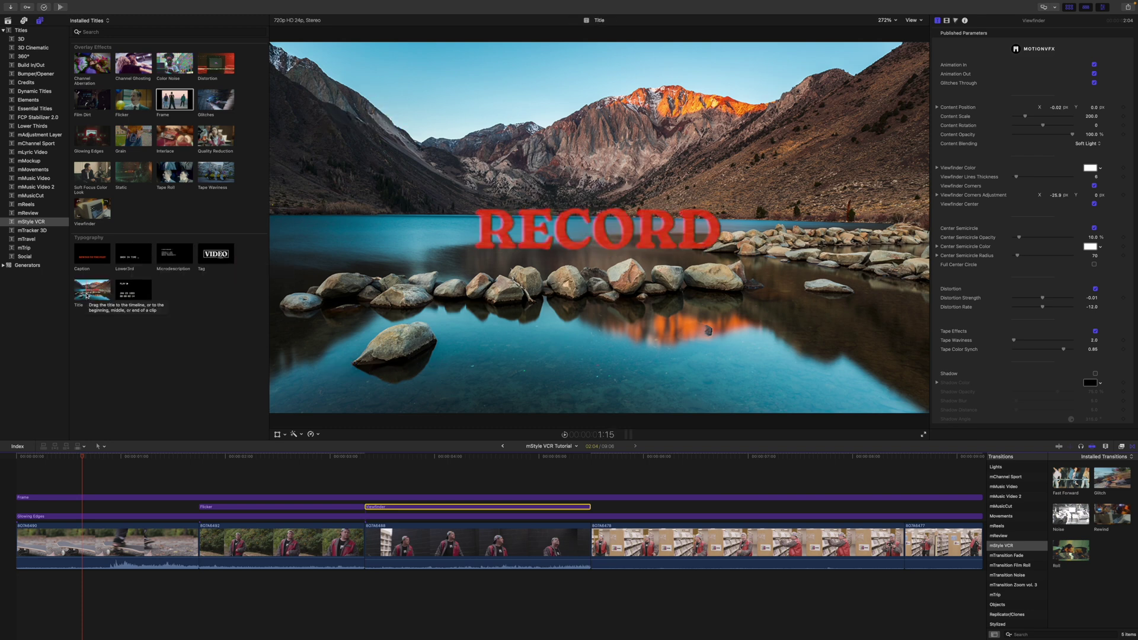
{"action": "left_click_drag", "start_coordinate": [92, 289], "coordinate": [19, 487]}
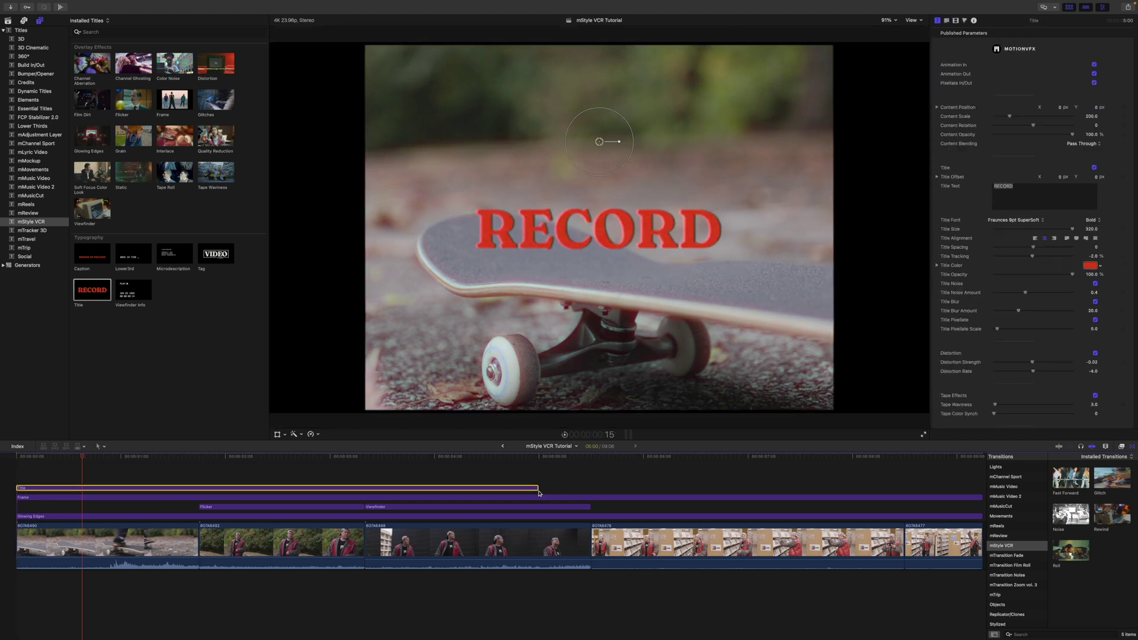
Step: Trim the RECORD title to end with the first clip and select its text for 'The Lost Tape'
{"action": "left_click_drag", "start_coordinate": [539, 492], "coordinate": [198, 489]}
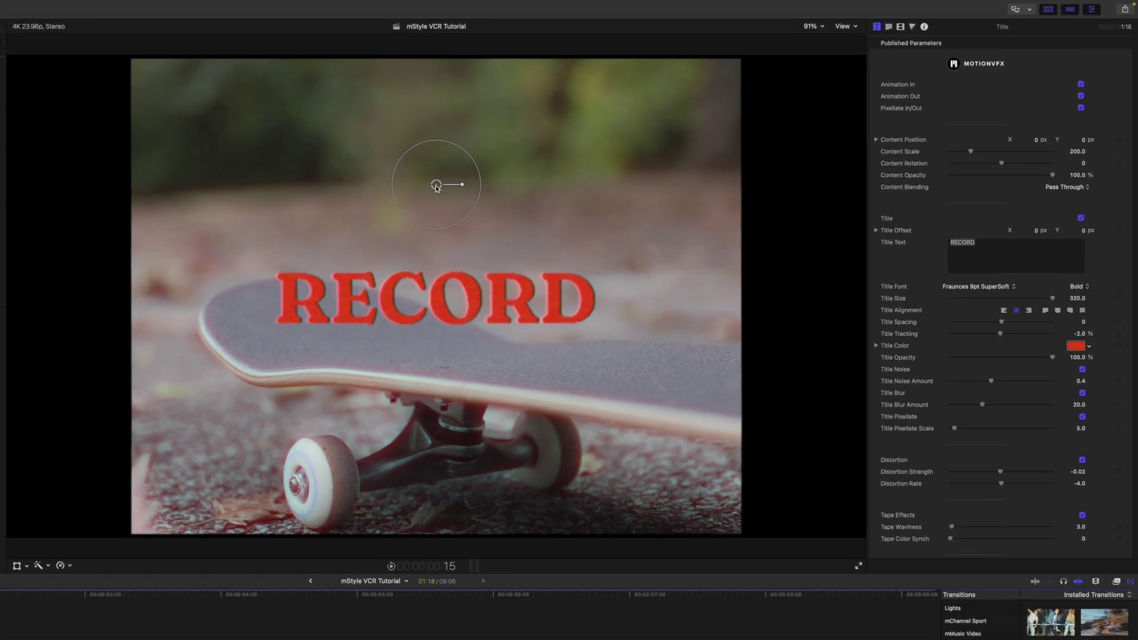
{"action": "left_click_drag", "start_coordinate": [435, 187], "coordinate": [471, 180]}
{"action": "key", "text": "super+z"}
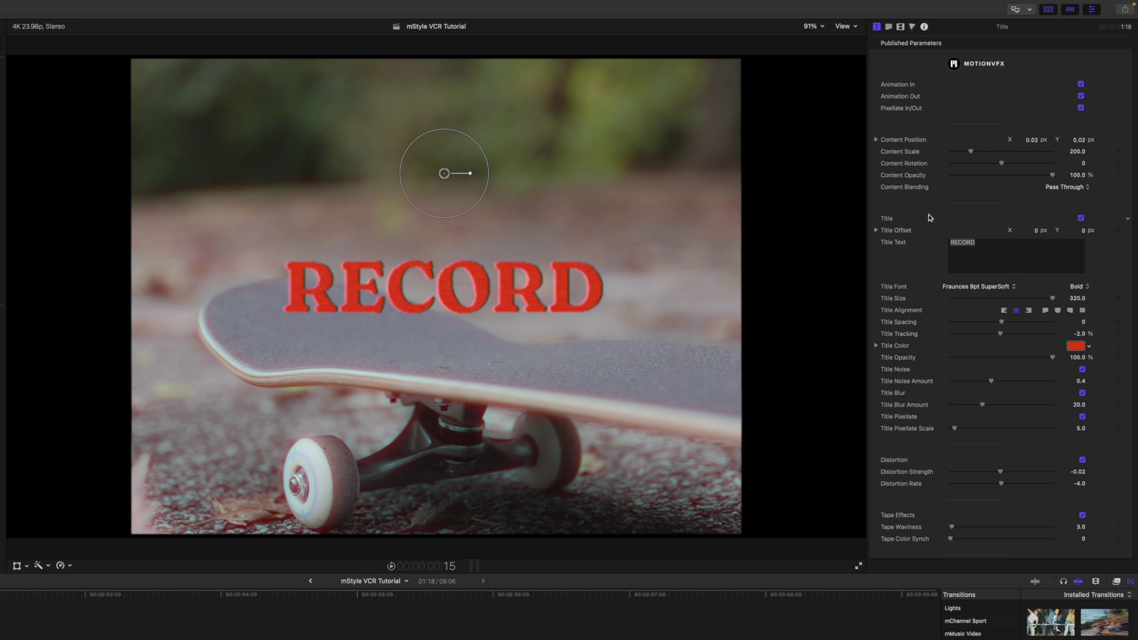
{"action": "scroll", "coordinate": [929, 217], "scroll_direction": "down", "scroll_amount": 3}
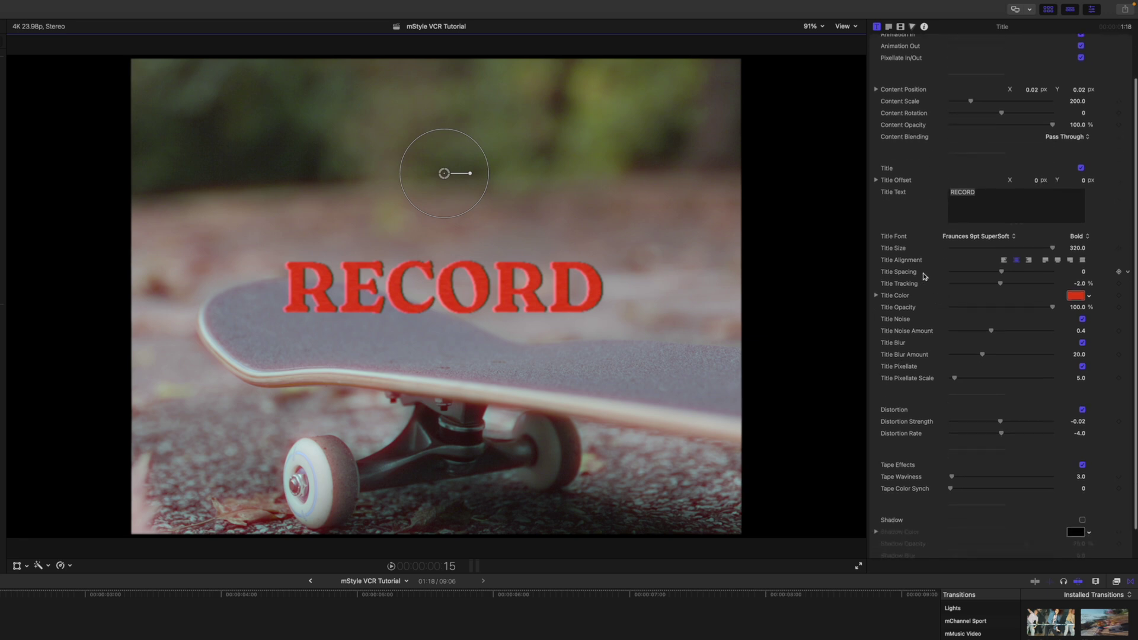
{"action": "scroll", "coordinate": [938, 419], "scroll_direction": "down", "scroll_amount": 2}
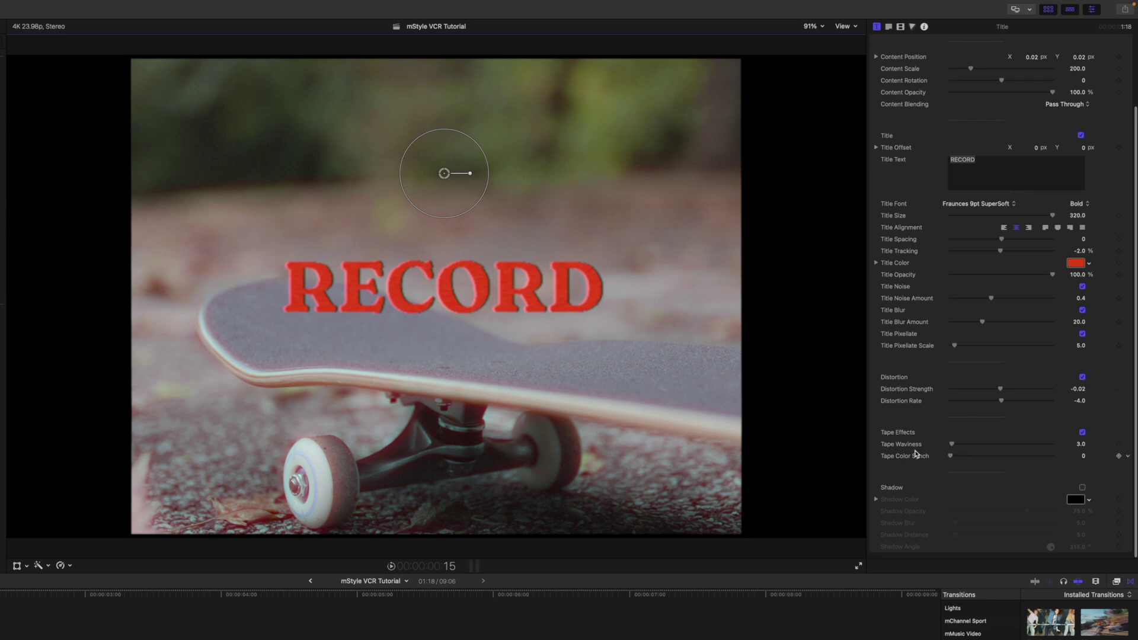
{"action": "scroll", "coordinate": [956, 408], "scroll_direction": "up", "scroll_amount": 4}
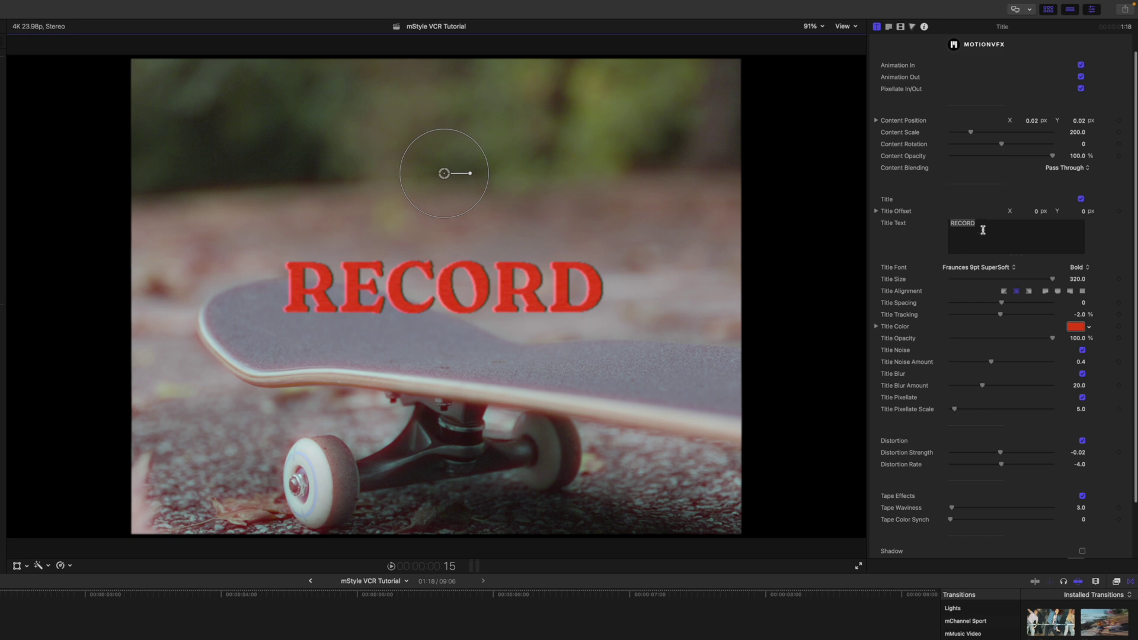
{"action": "left_click_drag", "start_coordinate": [983, 226], "coordinate": [917, 229]}
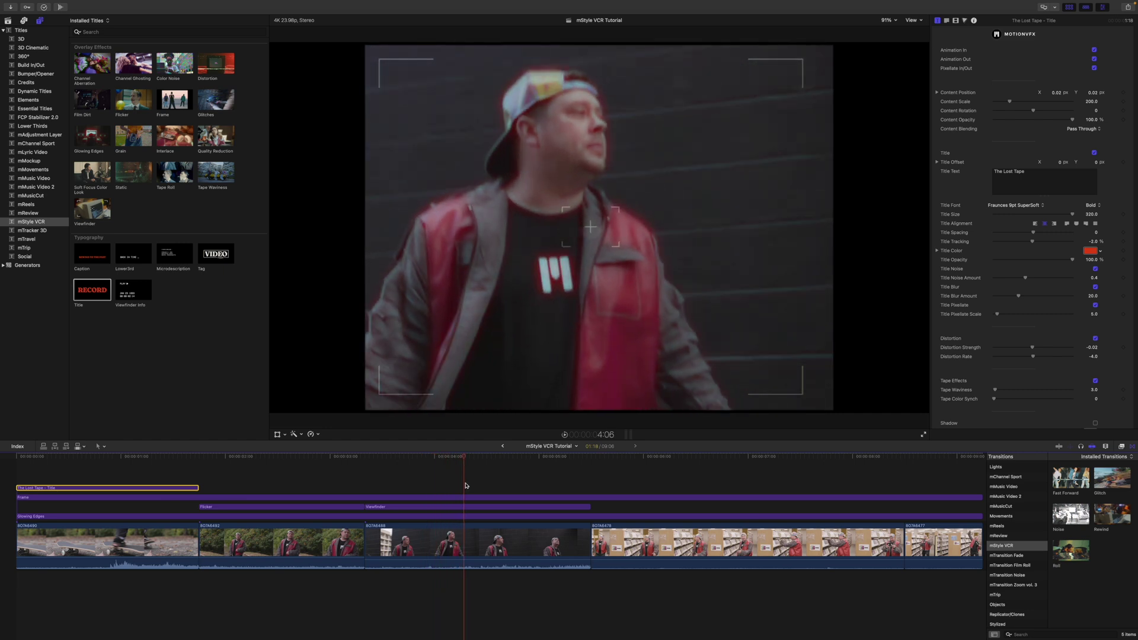
Step: Add the Tape Roll effect above the store clips
{"action": "scroll", "coordinate": [529, 485], "scroll_direction": "right", "scroll_amount": 5}
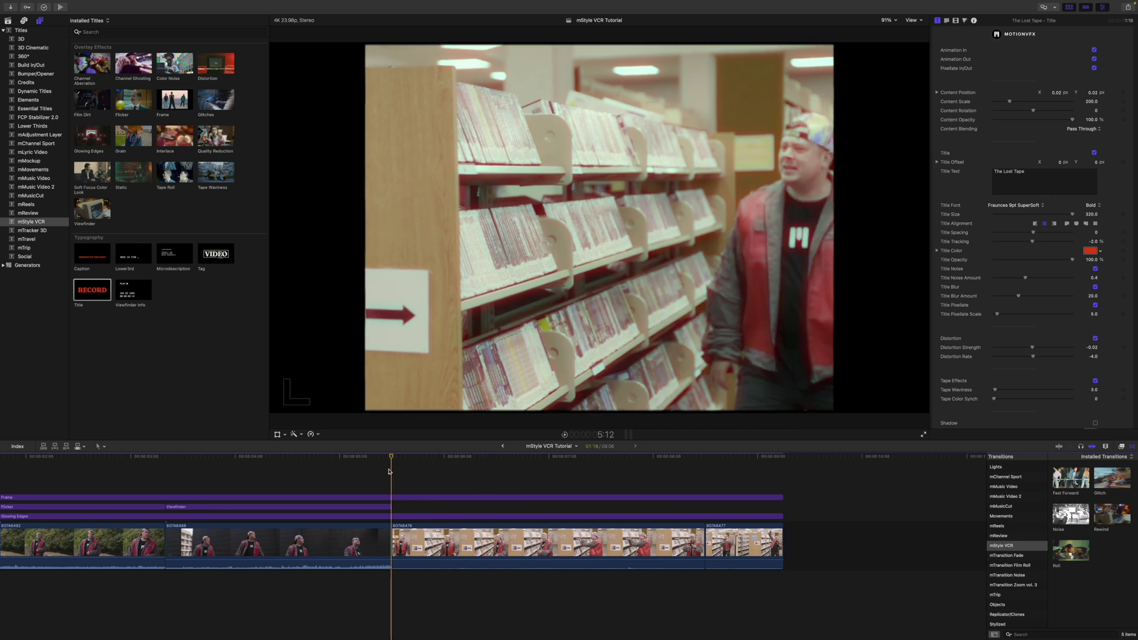
{"action": "left_click_drag", "start_coordinate": [167, 181], "coordinate": [382, 509]}
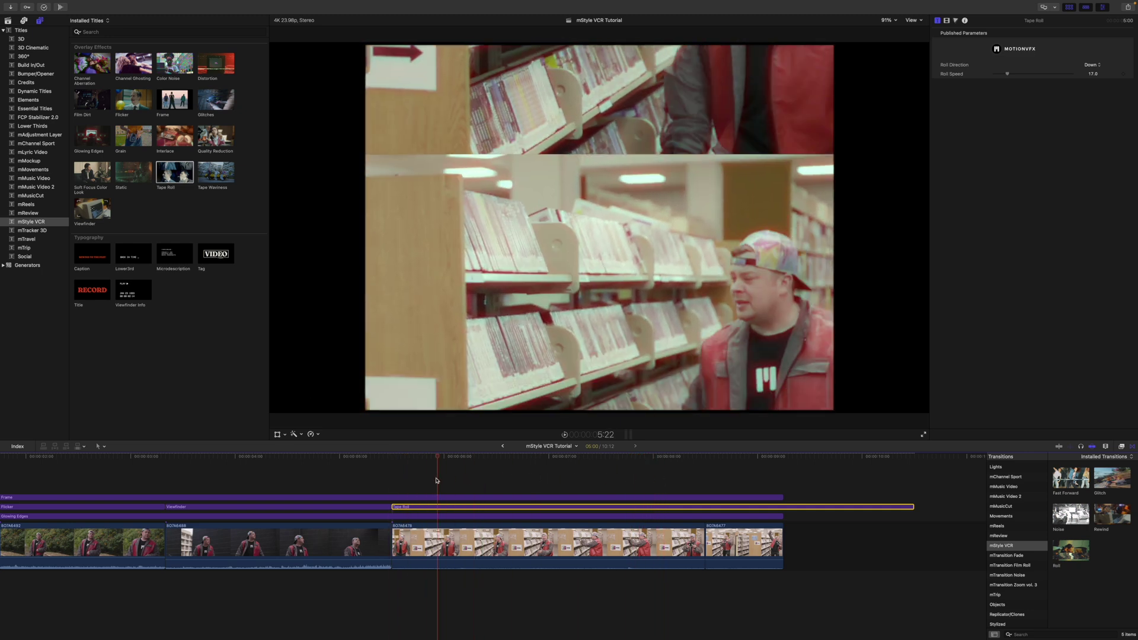
Step: Shorten Tape Roll, set Roll Direction to Up, and settle Roll Speed at 12.29
{"action": "left_click_drag", "start_coordinate": [915, 506], "coordinate": [481, 506]}
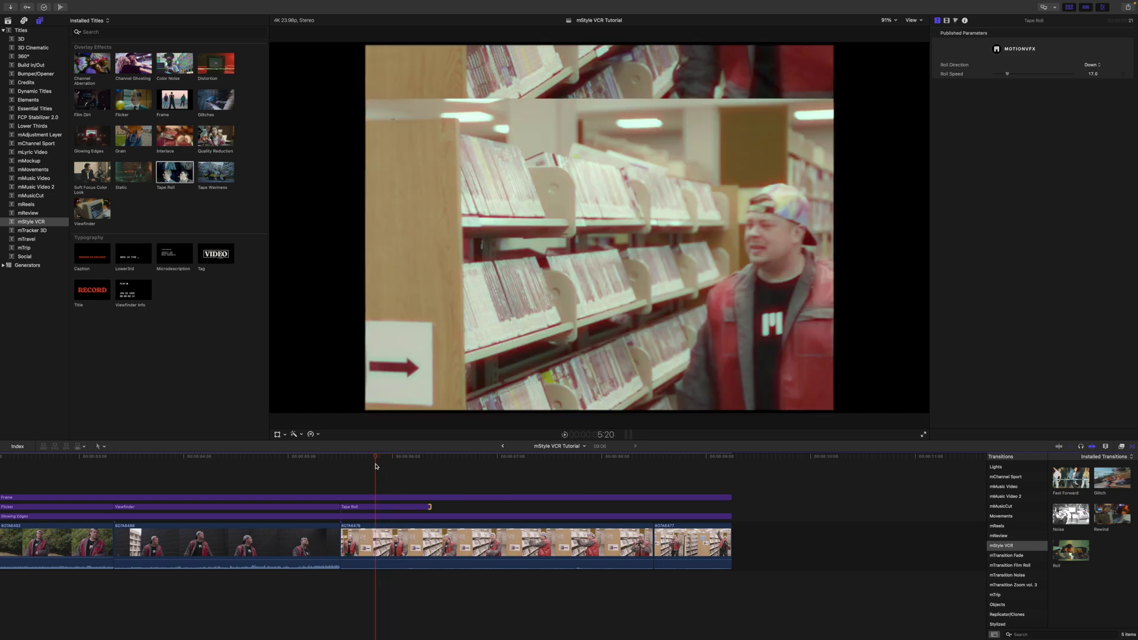
{"action": "left_click", "coordinate": [381, 503]}
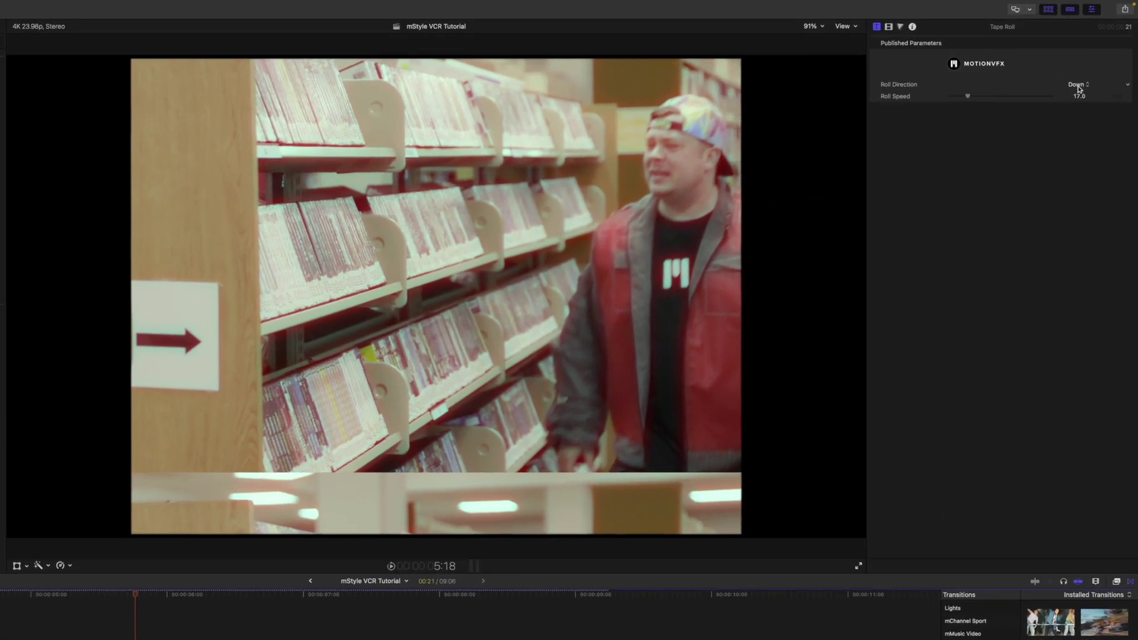
{"action": "left_click", "coordinate": [1079, 86]}
{"action": "left_click", "coordinate": [1080, 95]}
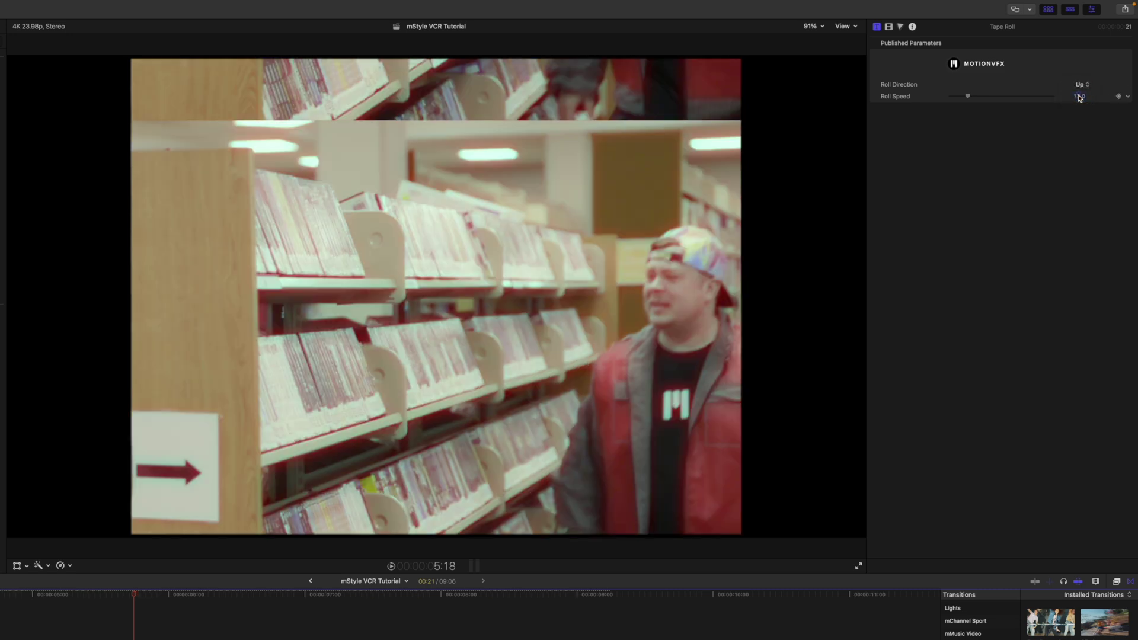
{"action": "left_click_drag", "start_coordinate": [966, 99], "coordinate": [996, 99]}
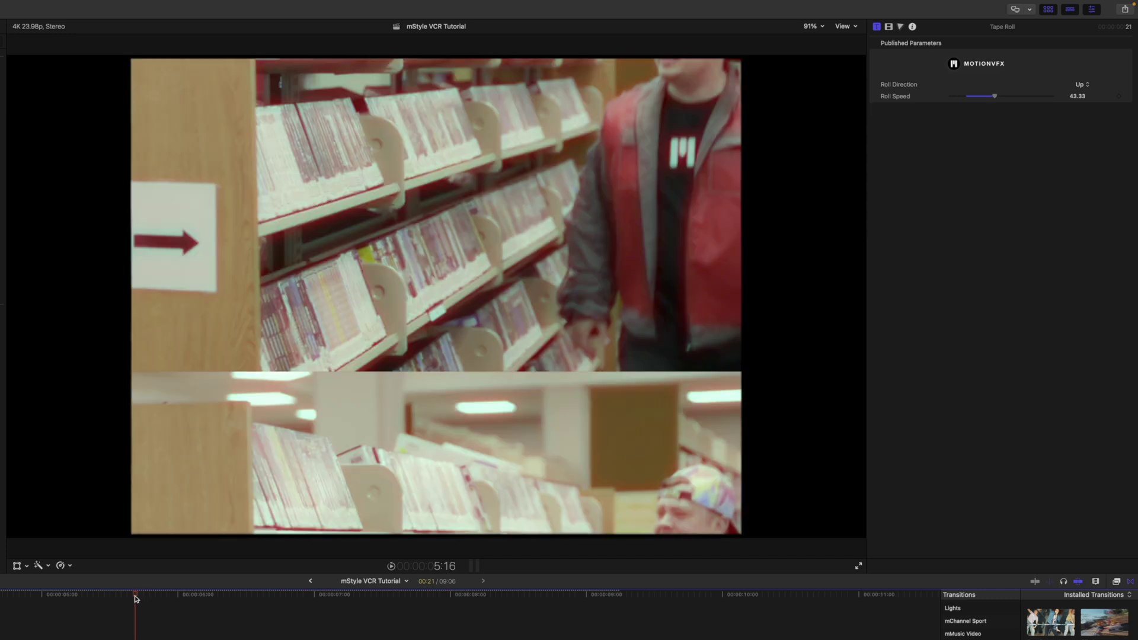
{"action": "key", "text": "space"}
{"action": "left_click_drag", "start_coordinate": [995, 98], "coordinate": [963, 97]}
{"action": "left_click", "coordinate": [113, 599]}
Step: Add Tape Waviness over the store footage, trimmed to end with the clips
{"action": "key", "text": "space"}
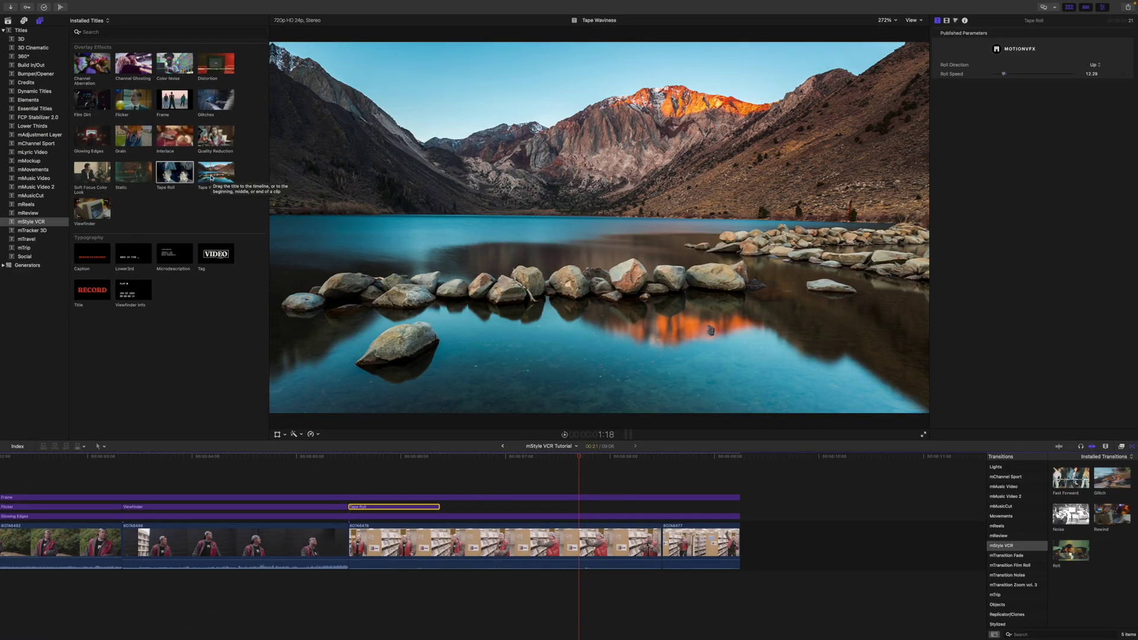
{"action": "left_click_drag", "start_coordinate": [212, 178], "coordinate": [351, 503]}
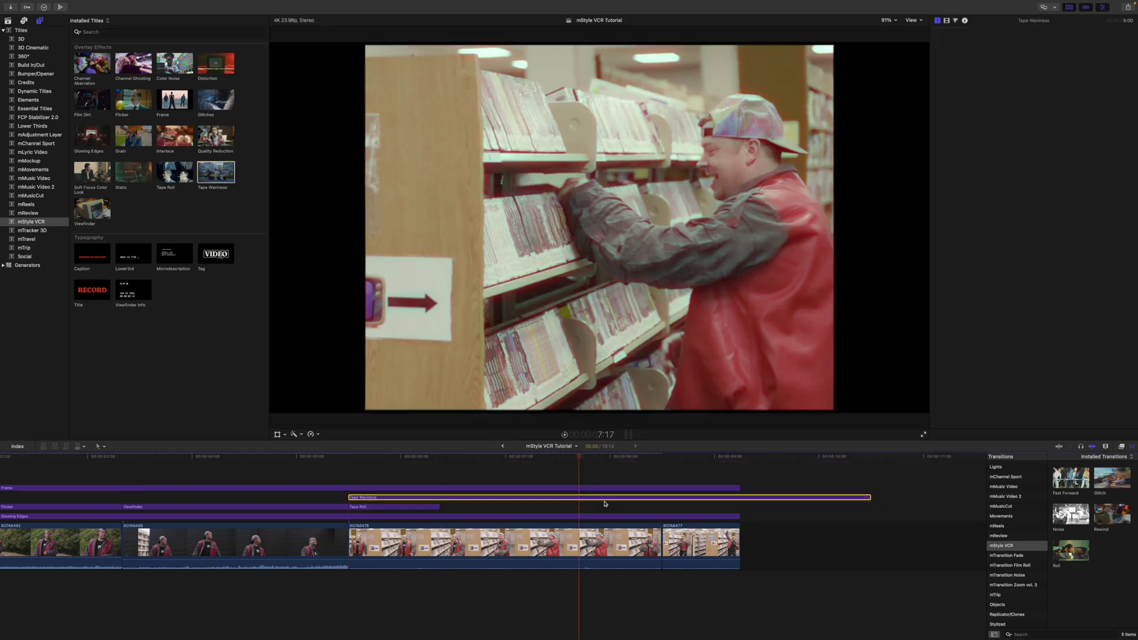
{"action": "left_click_drag", "start_coordinate": [871, 497], "coordinate": [740, 496]}
{"action": "left_click", "coordinate": [350, 472]}
{"action": "key", "text": "space"}
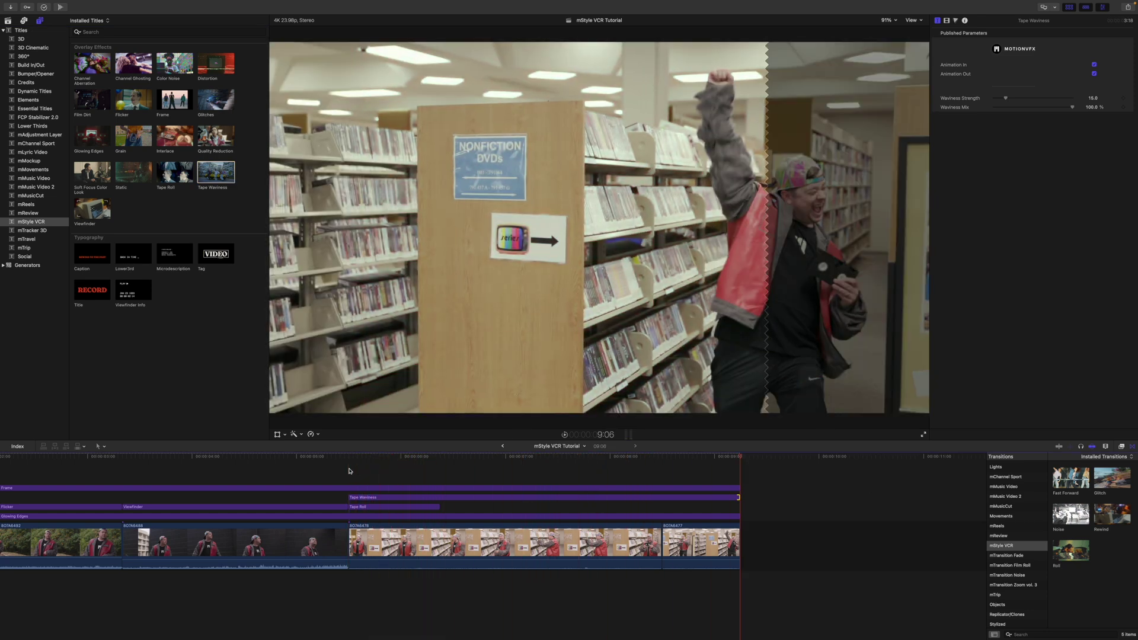
Step: Extend the Frame title past the last clip
{"action": "scroll", "coordinate": [379, 465], "scroll_direction": "right", "scroll_amount": 3}
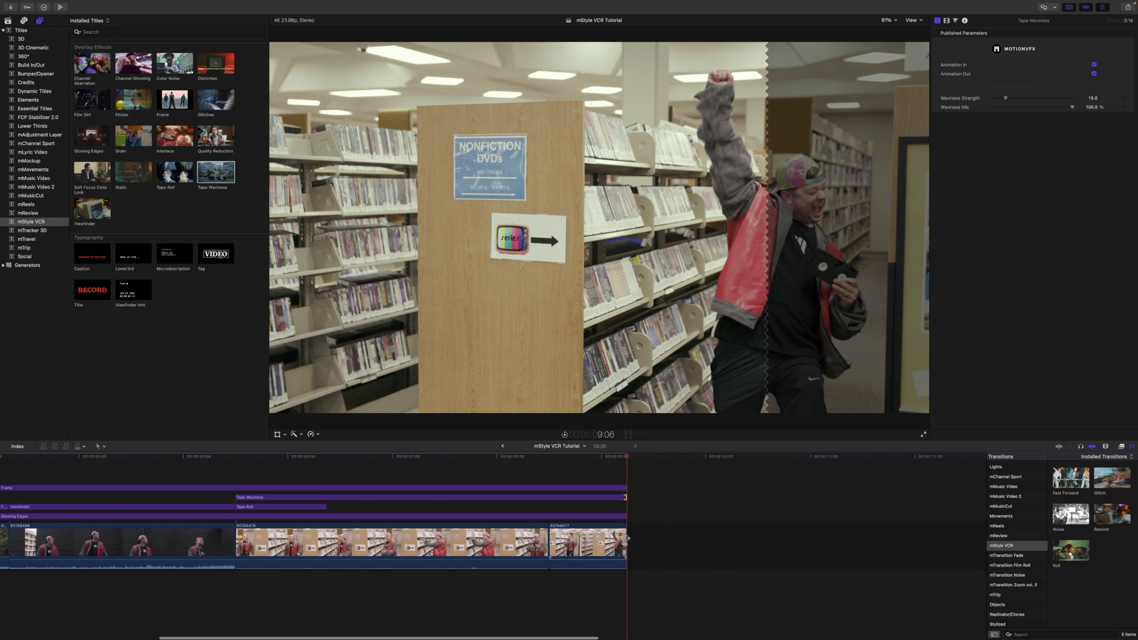
{"action": "left_click_drag", "start_coordinate": [624, 488], "coordinate": [843, 488]}
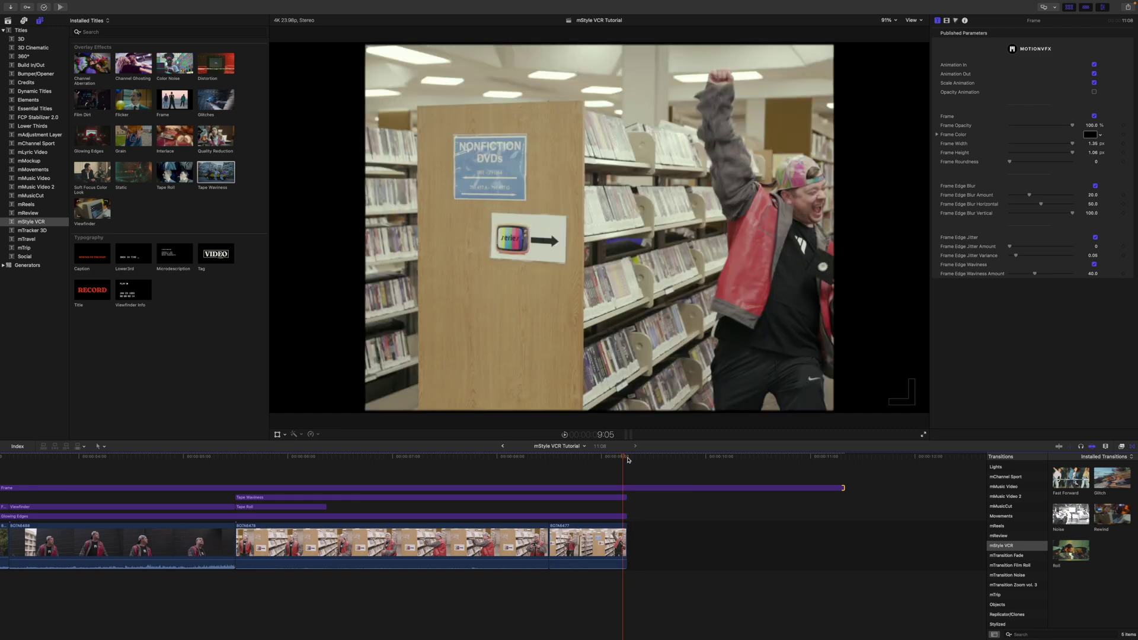
{"action": "scroll", "coordinate": [634, 533], "scroll_direction": "left", "scroll_amount": 2}
Step: Add a freeze frame to the last clip and extend Frame, Tape Waviness and Glowing Edges over it
{"action": "left_click", "coordinate": [639, 545]}
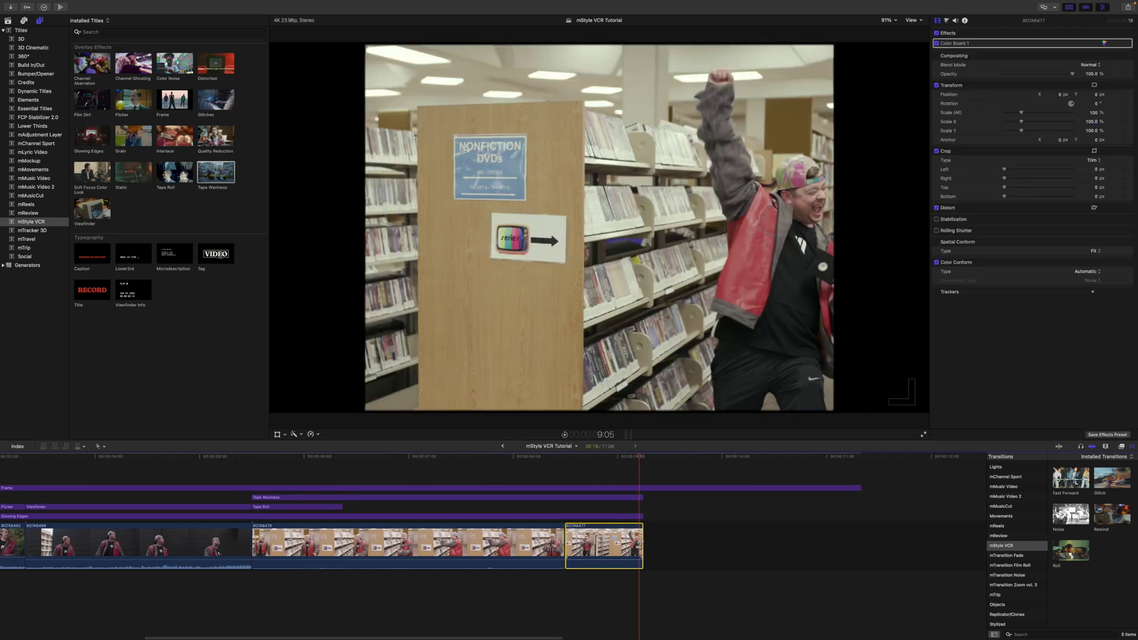
{"action": "key", "text": "alt+f"}
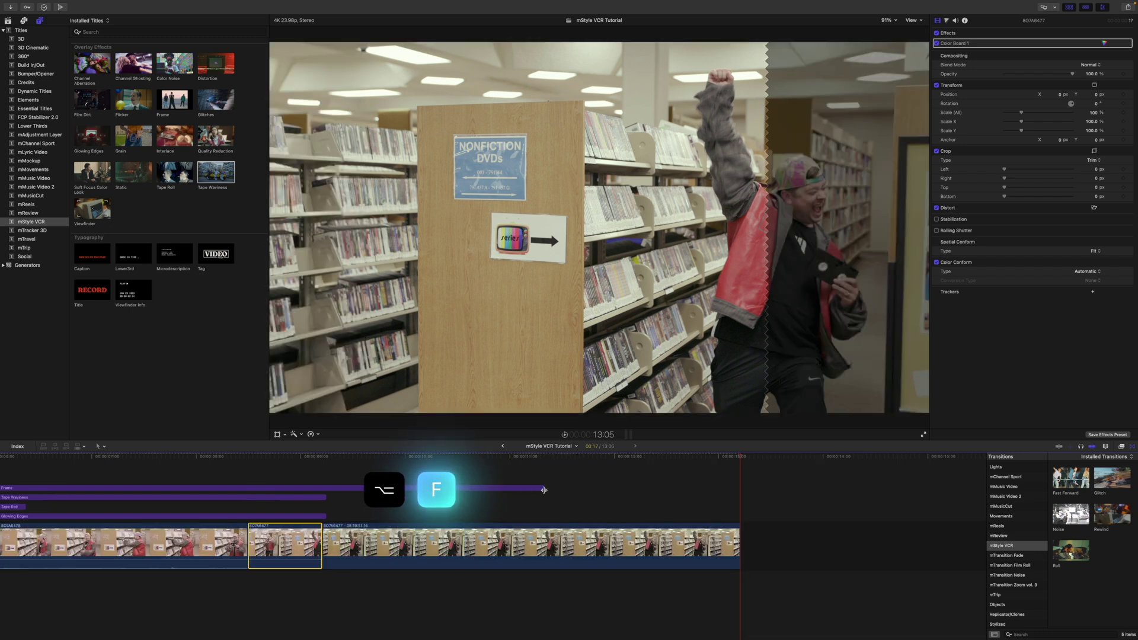
{"action": "left_click_drag", "start_coordinate": [544, 490], "coordinate": [738, 489]}
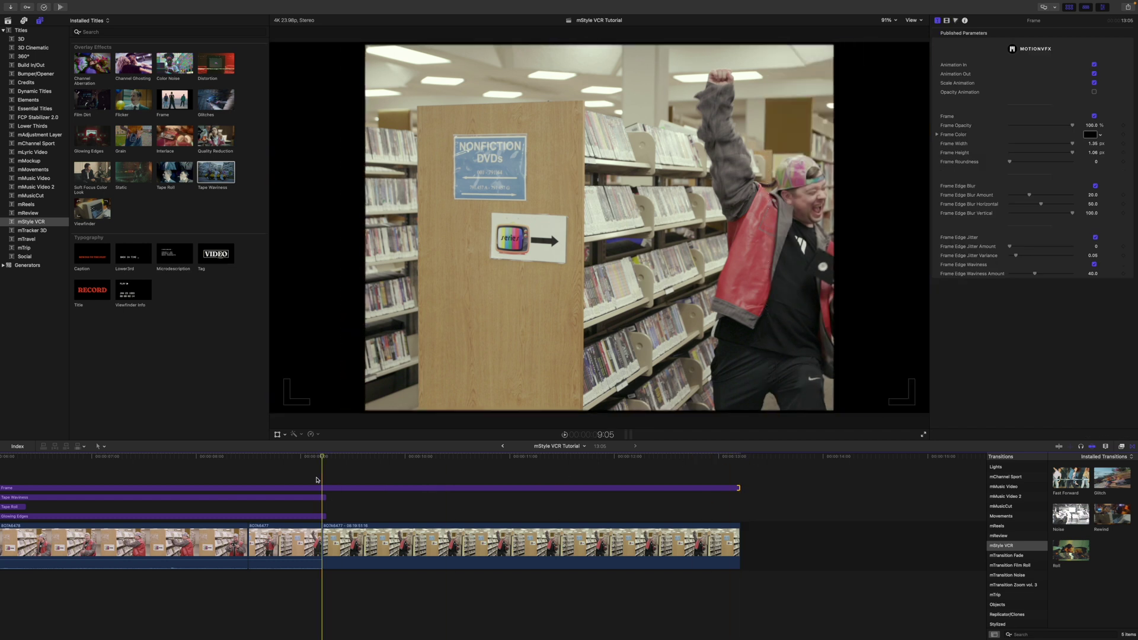
{"action": "left_click_drag", "start_coordinate": [326, 498], "coordinate": [740, 502]}
{"action": "left_click_drag", "start_coordinate": [326, 518], "coordinate": [738, 517]}
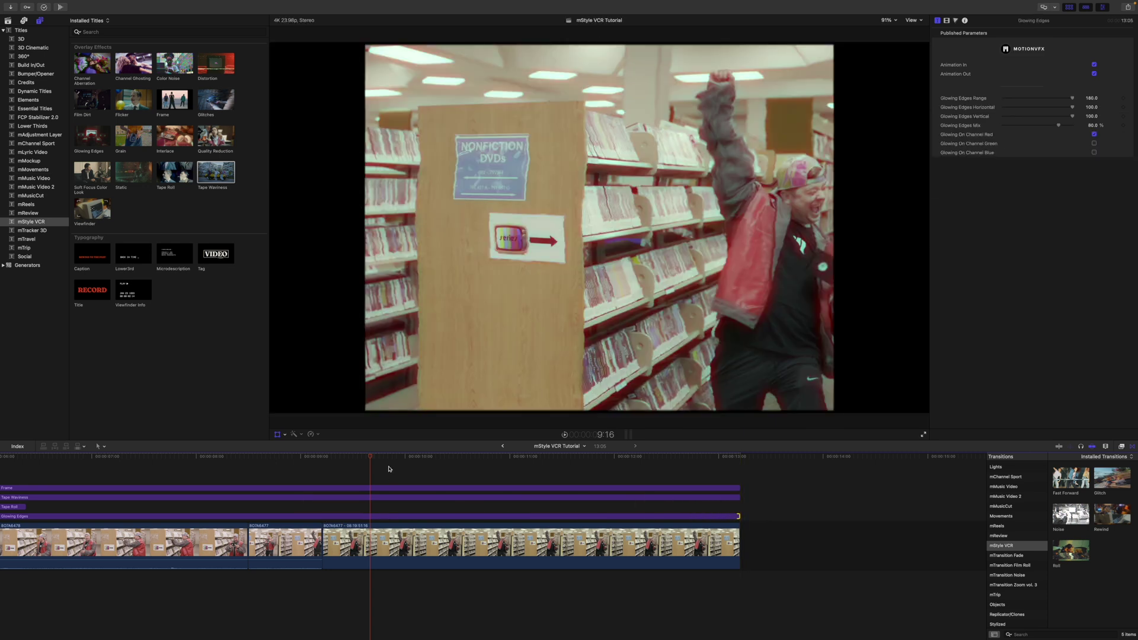
Step: Shift the last clip and its freeze frame left to Position X around -338 px
{"action": "left_click_drag", "start_coordinate": [366, 460], "coordinate": [354, 467]}
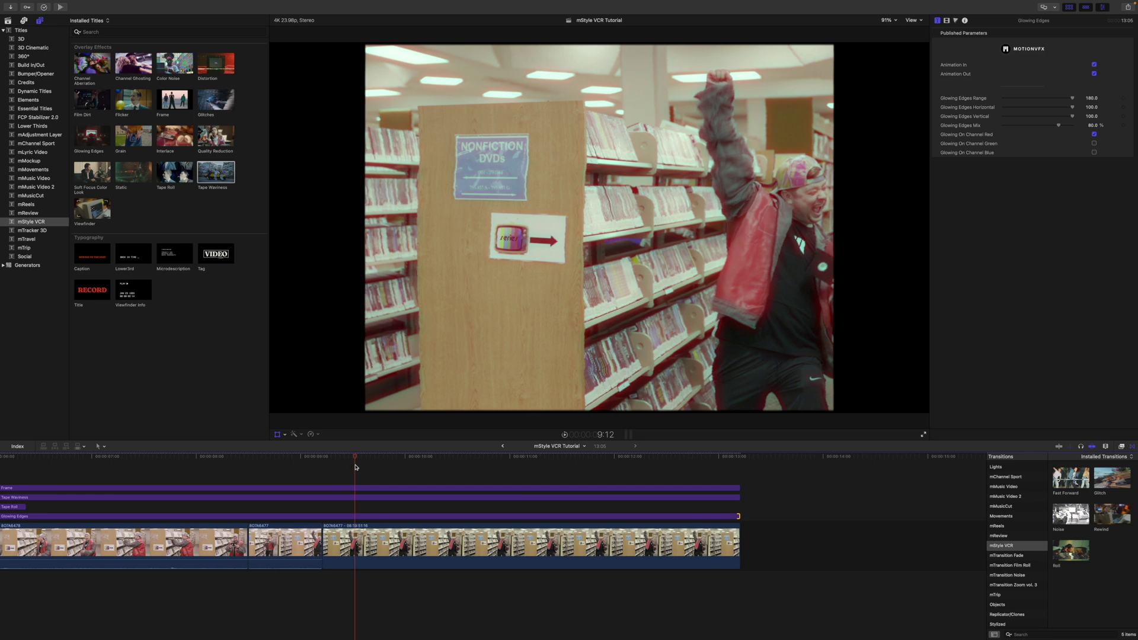
{"action": "left_click_drag", "start_coordinate": [350, 592], "coordinate": [285, 527]}
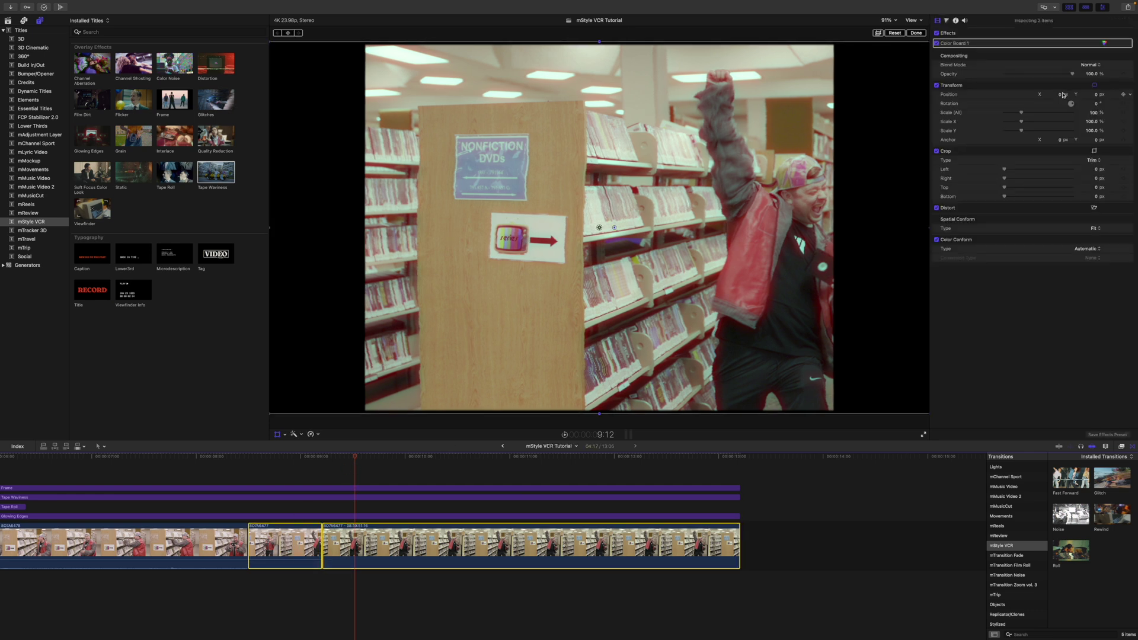
{"action": "left_click_drag", "start_coordinate": [1061, 97], "coordinate": [1025, 97]}
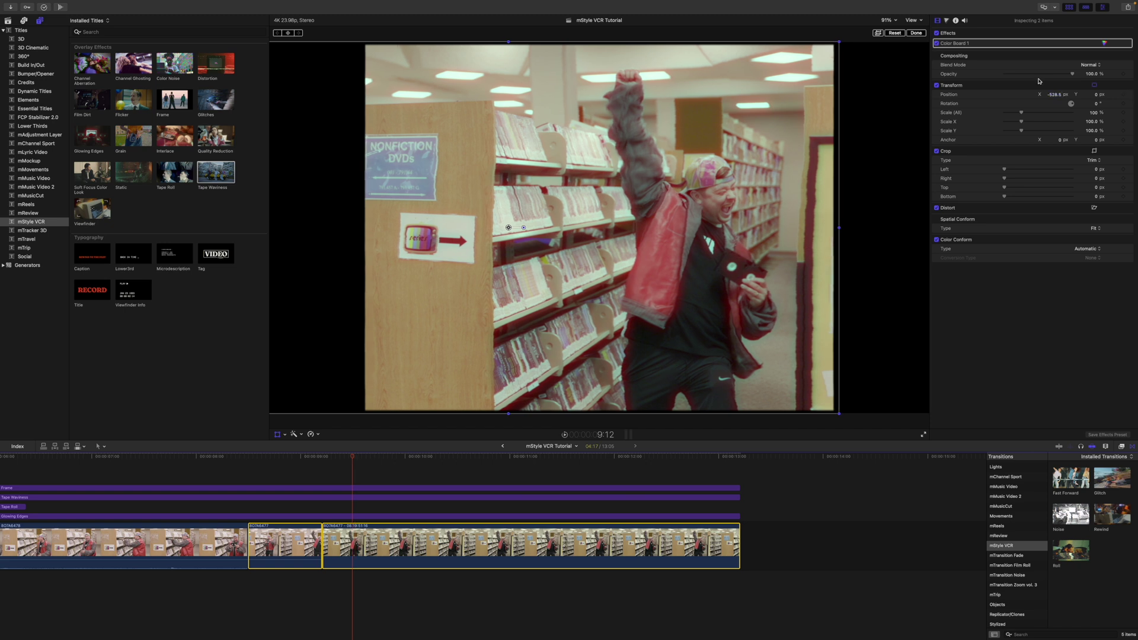
Step: Finish the on-screen transform adjustment and preview the ending from the last clip's start
{"action": "left_click", "coordinate": [916, 33]}
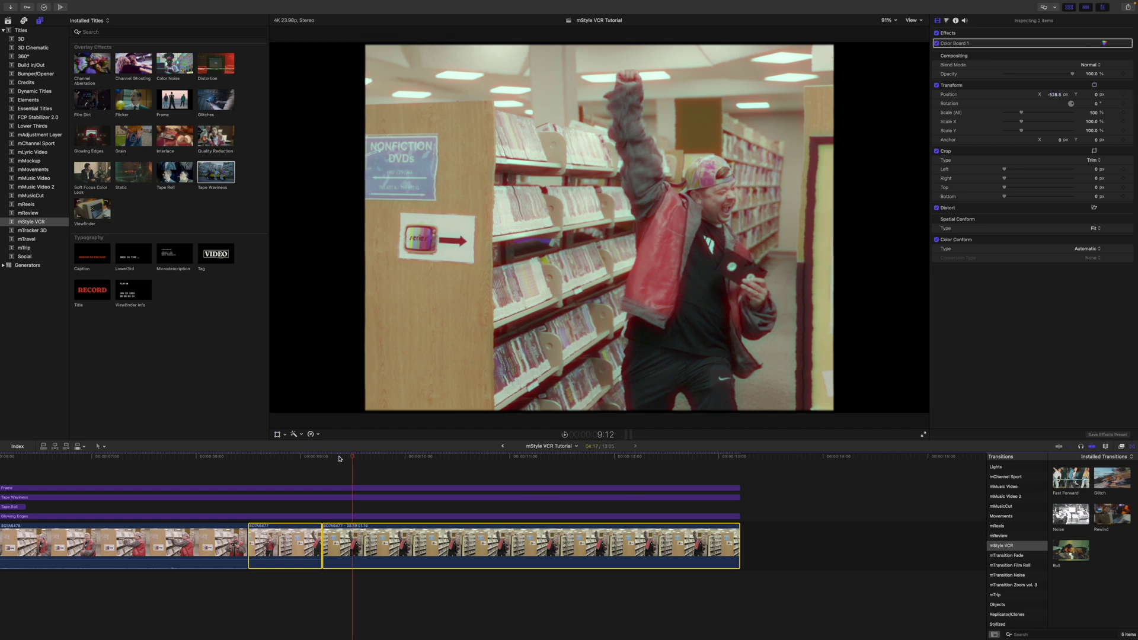
{"action": "left_click_drag", "start_coordinate": [350, 458], "coordinate": [249, 468]}
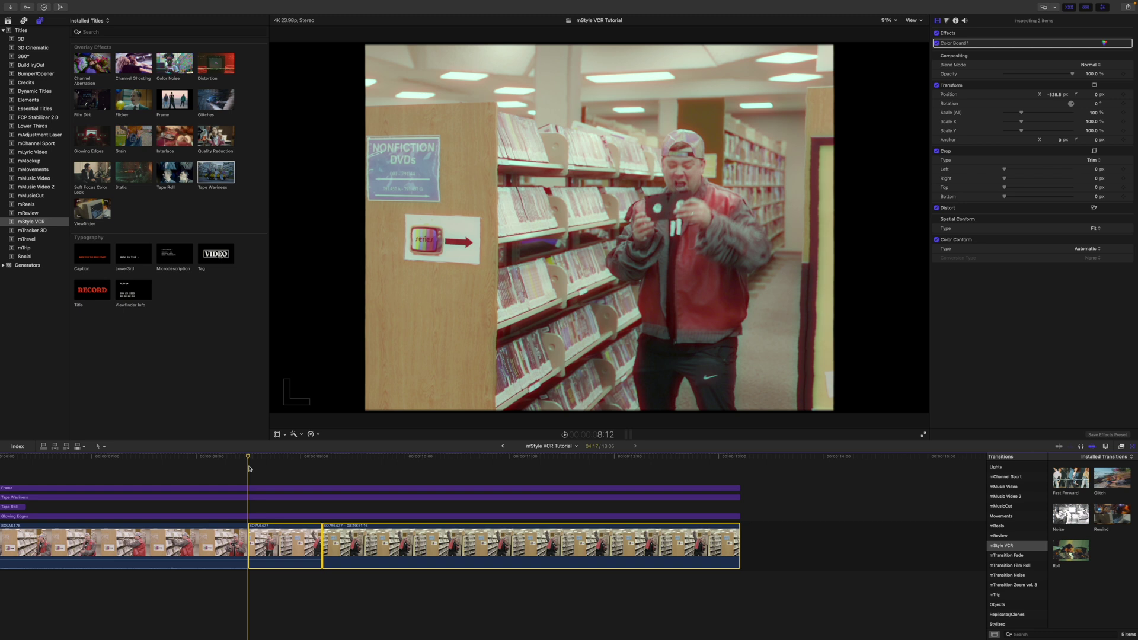
{"action": "key", "text": "space"}
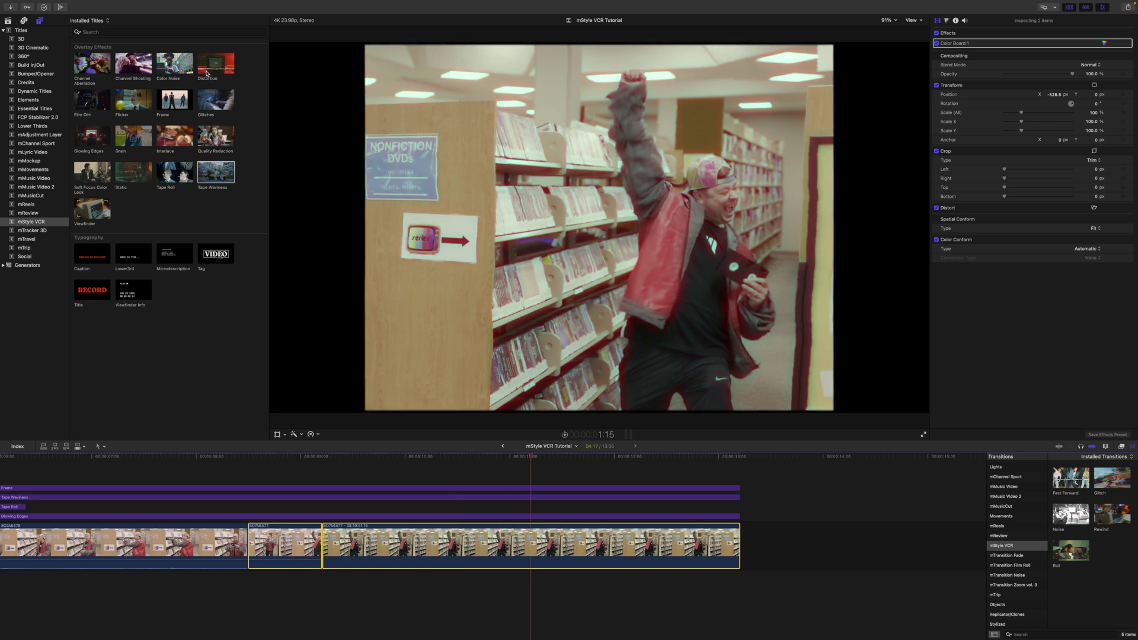
Step: Add the mStyle VCR Distortion layer above the last clips and trim it to 4 seconds
{"action": "left_click_drag", "start_coordinate": [207, 68], "coordinate": [325, 508]}
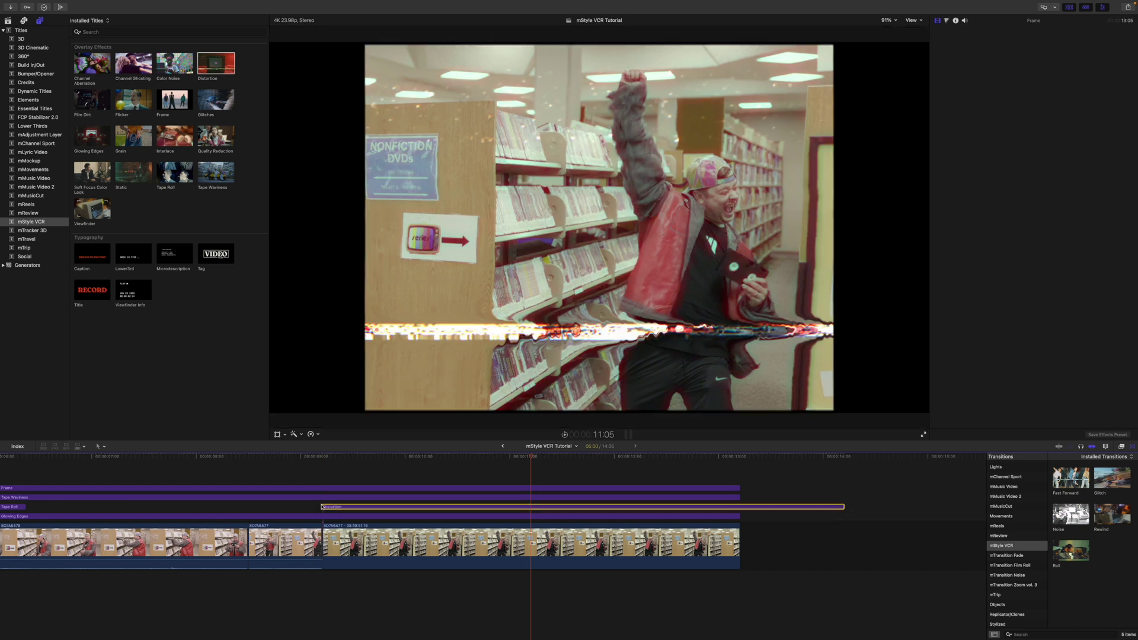
{"action": "left_click", "coordinate": [298, 459]}
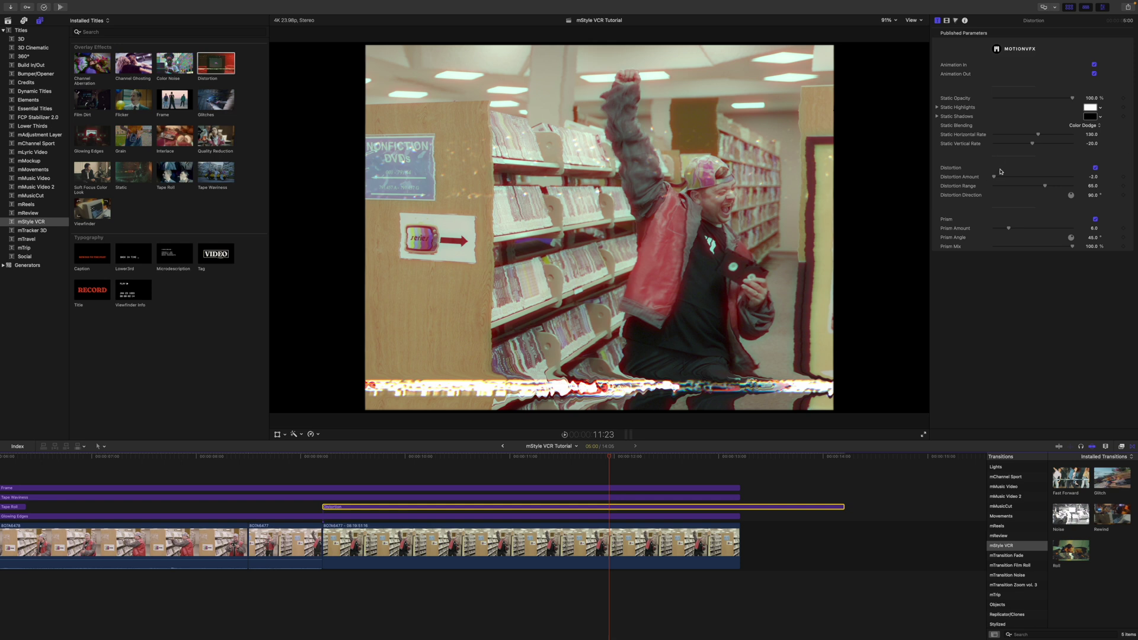
{"action": "left_click_drag", "start_coordinate": [846, 507], "coordinate": [739, 507]}
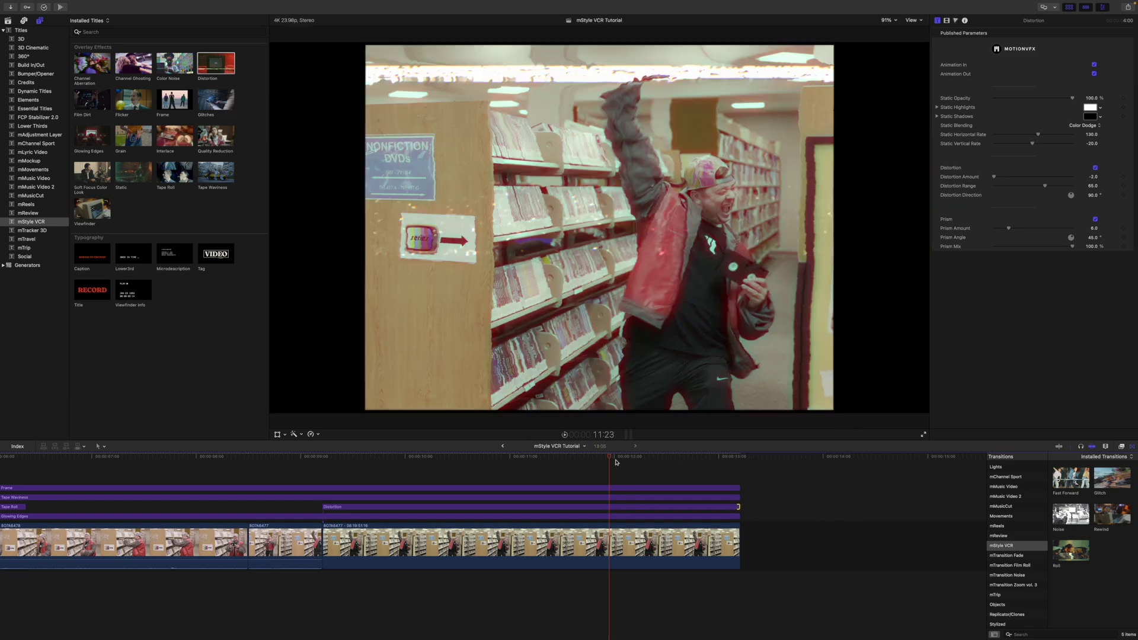
Step: Place Glitch, Roll, Fast Forward and Noise VCR transitions at the cuts between clips
{"action": "scroll", "coordinate": [606, 465], "scroll_direction": "left", "scroll_amount": 20}
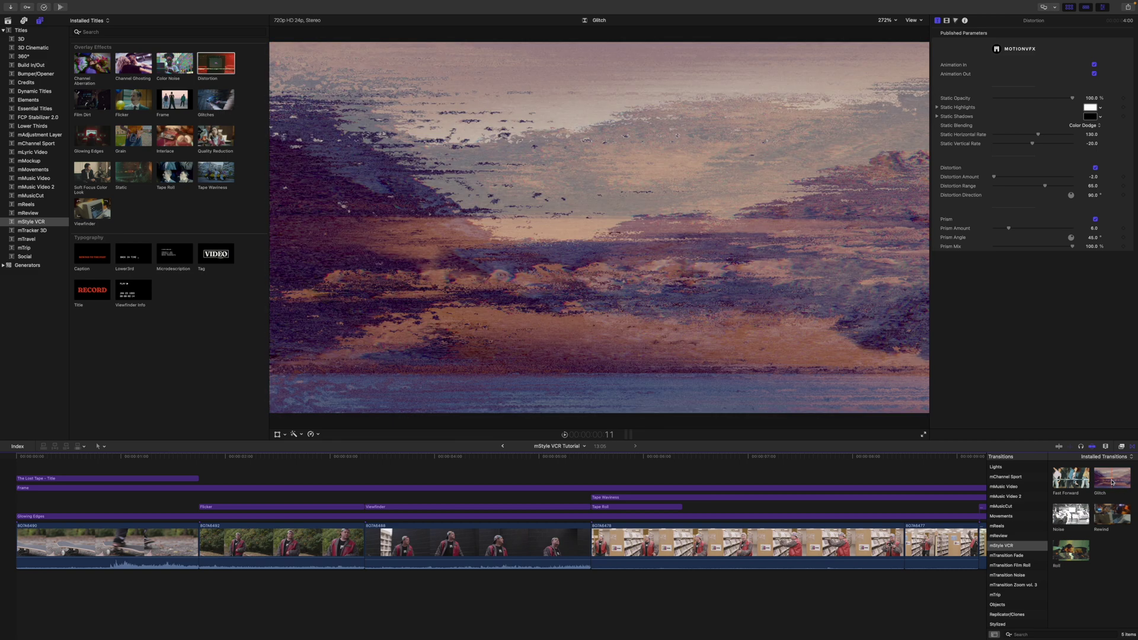
{"action": "left_click_drag", "start_coordinate": [1112, 482], "coordinate": [365, 542]}
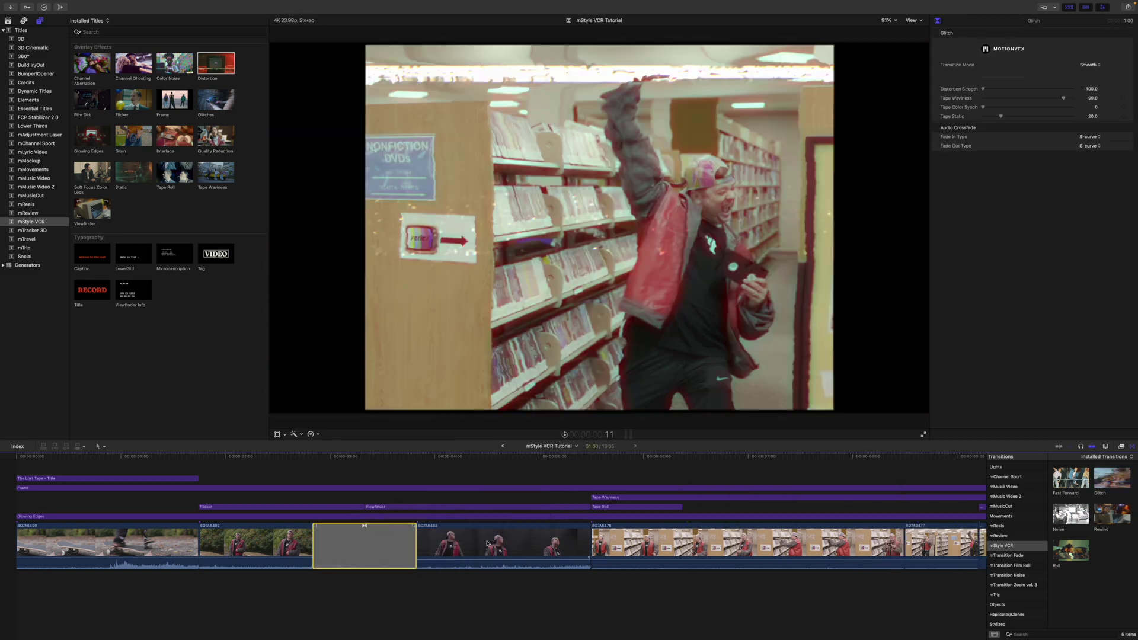
{"action": "left_click_drag", "start_coordinate": [1080, 553], "coordinate": [185, 554]}
{"action": "left_click_drag", "start_coordinate": [1083, 486], "coordinate": [591, 541]}
{"action": "left_click_drag", "start_coordinate": [1072, 515], "coordinate": [771, 543]}
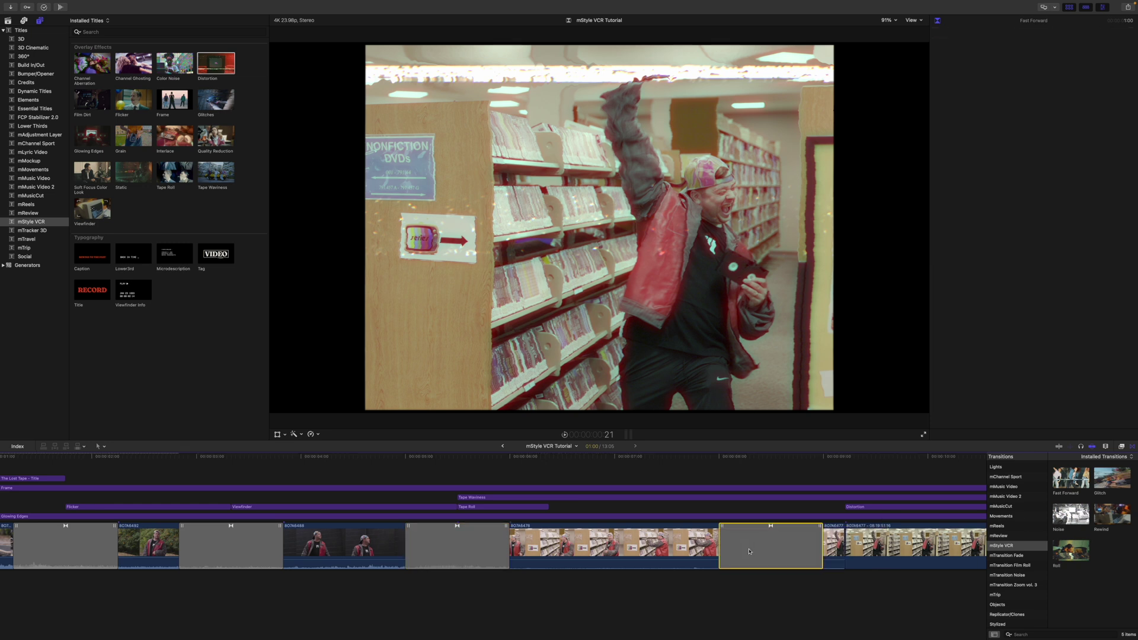
Step: Scrub through the frames around the first cut and select the Roll transition
{"action": "scroll", "coordinate": [415, 533], "scroll_direction": "left", "scroll_amount": 5}
{"action": "left_click", "coordinate": [147, 457]}
{"action": "left_click_drag", "start_coordinate": [151, 460], "coordinate": [235, 472]}
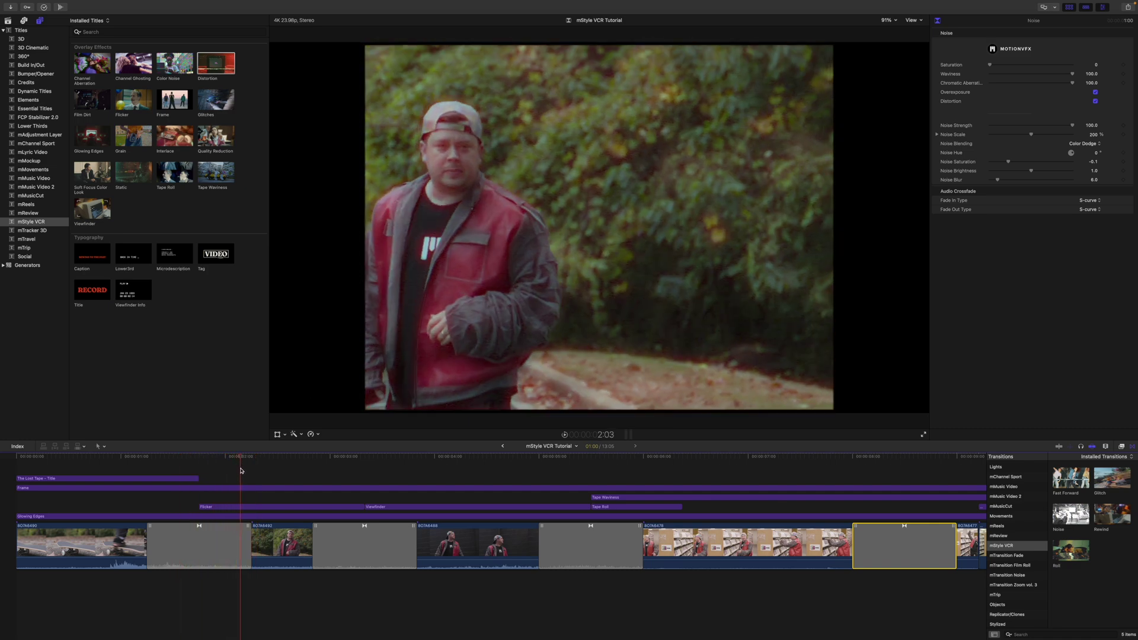
{"action": "left_click", "coordinate": [200, 537]}
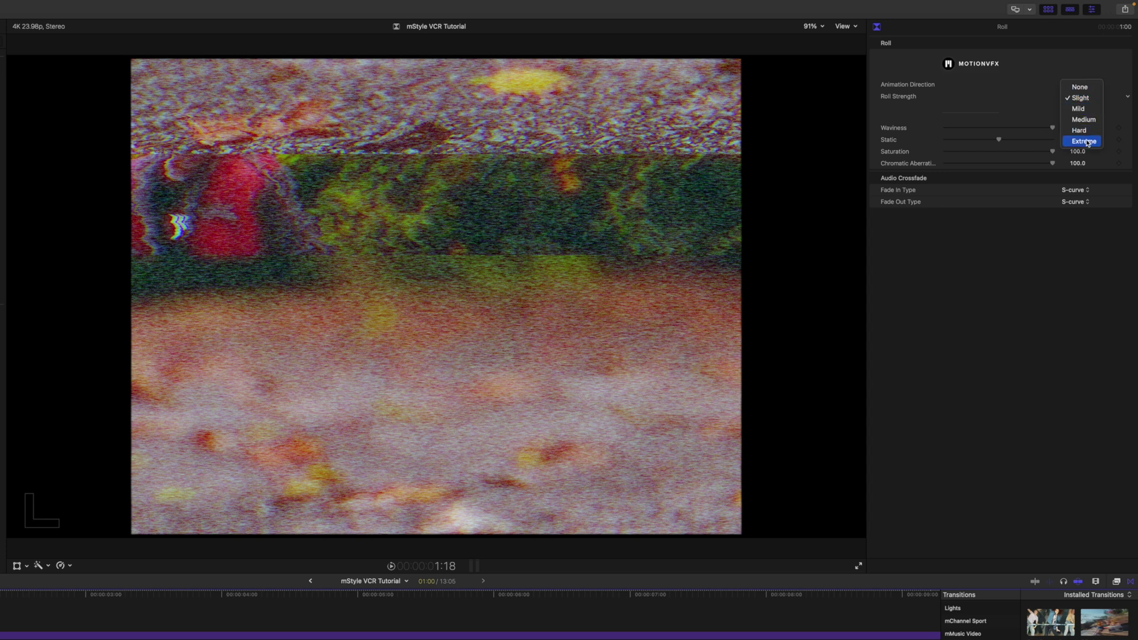
Step: Set the opening Roll transition to Extreme strength, preview it, then select the Glitch transition
{"action": "left_click", "coordinate": [1085, 142]}
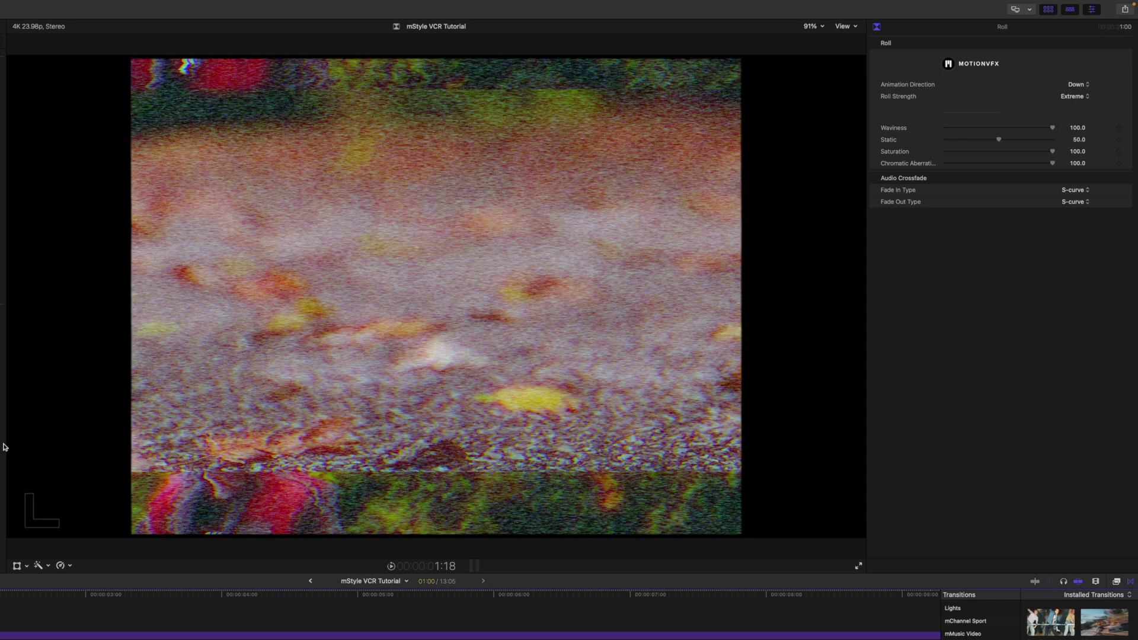
{"action": "key", "text": "space"}
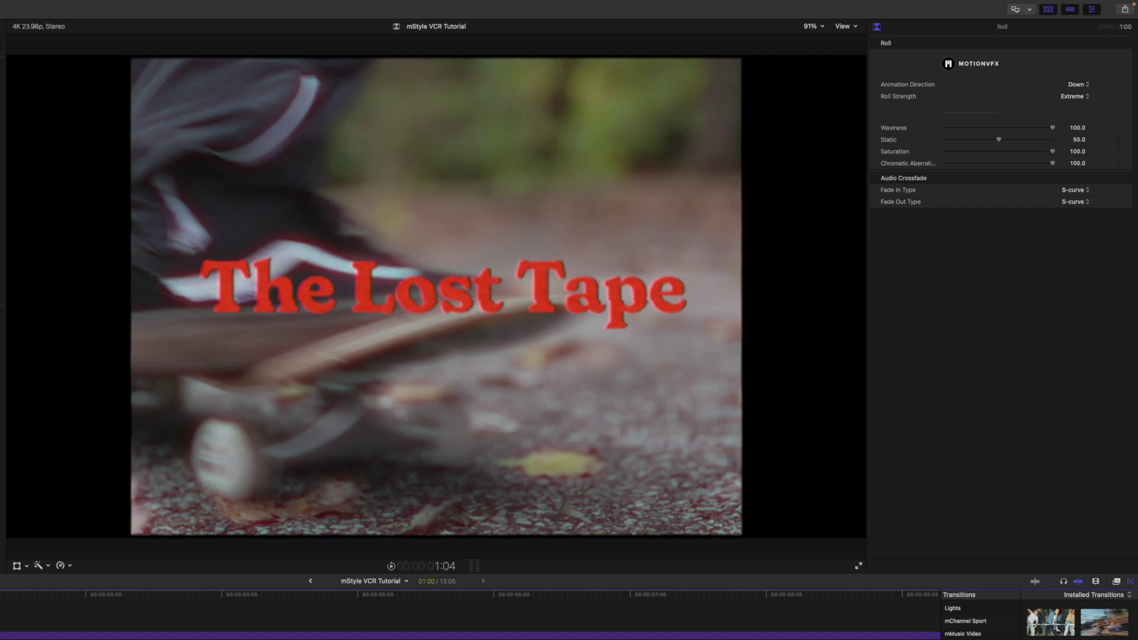
{"action": "key", "text": "space"}
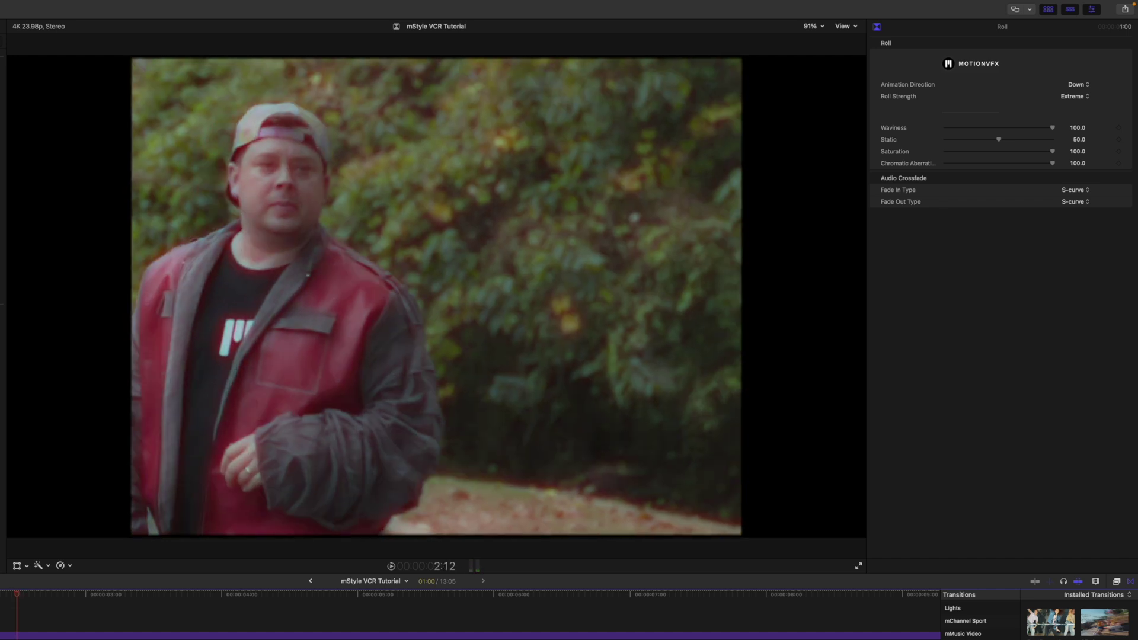
{"action": "key", "text": "slash"}
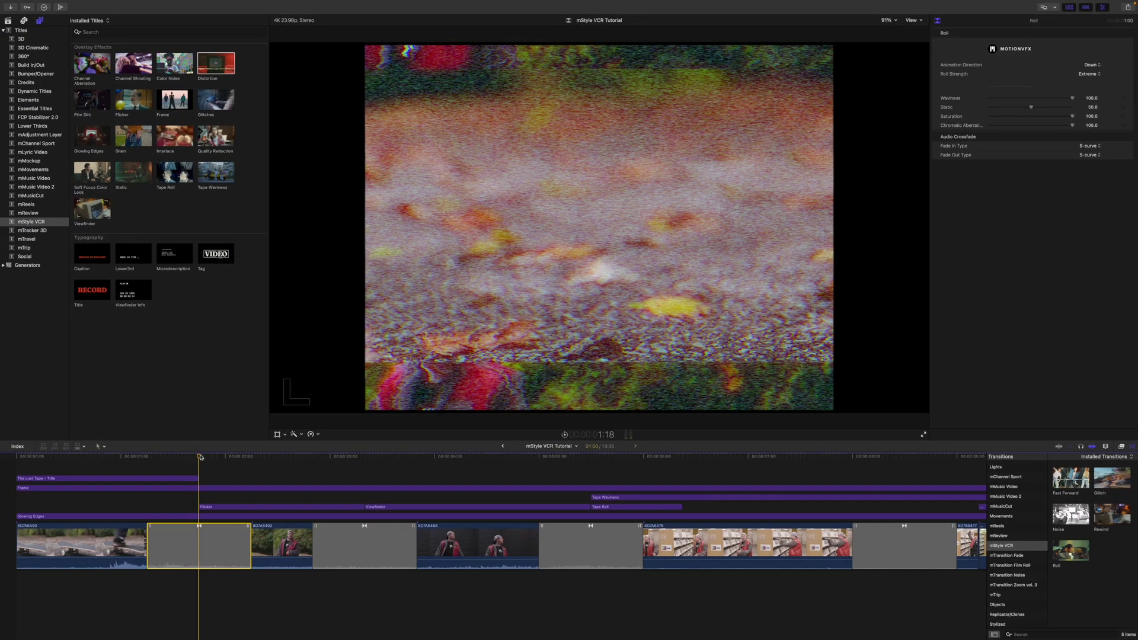
{"action": "left_click_drag", "start_coordinate": [199, 457], "coordinate": [366, 469]}
{"action": "left_click", "coordinate": [360, 543]}
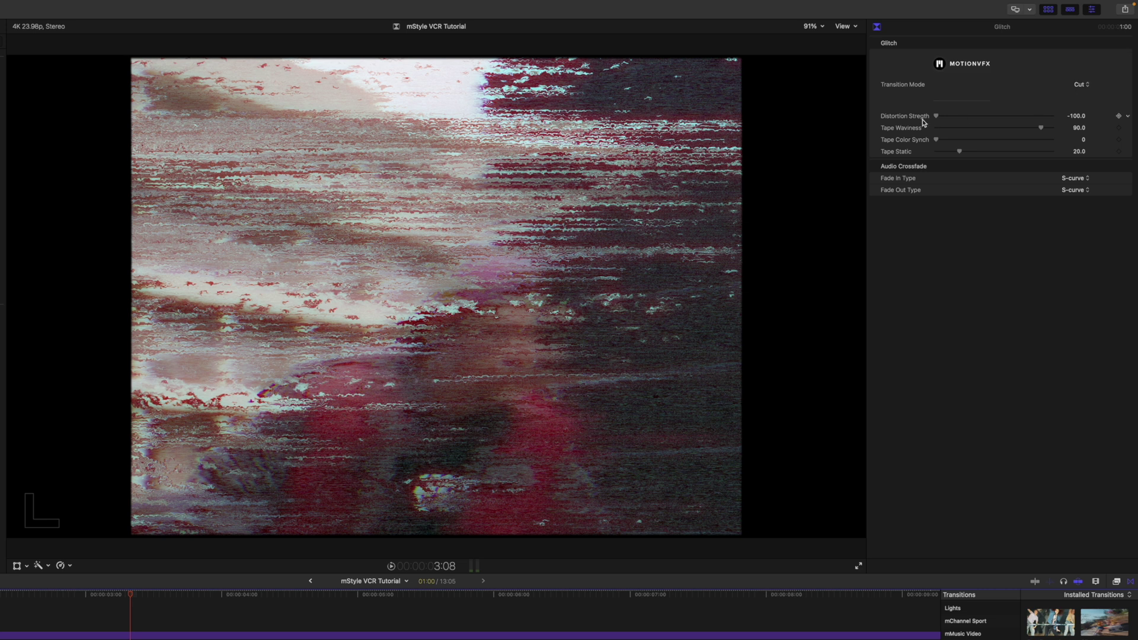
Step: Lower Glitch's tape waviness, keeping distortion at -100, and give Fast Forward Cut mode with brightness 1.12
{"action": "mouse_move", "coordinate": [937, 118]}
{"action": "left_mouse_down"}
{"action": "mouse_move", "coordinate": [960, 117]}
{"action": "mouse_move", "coordinate": [934, 119]}
{"action": "left_mouse_up"}
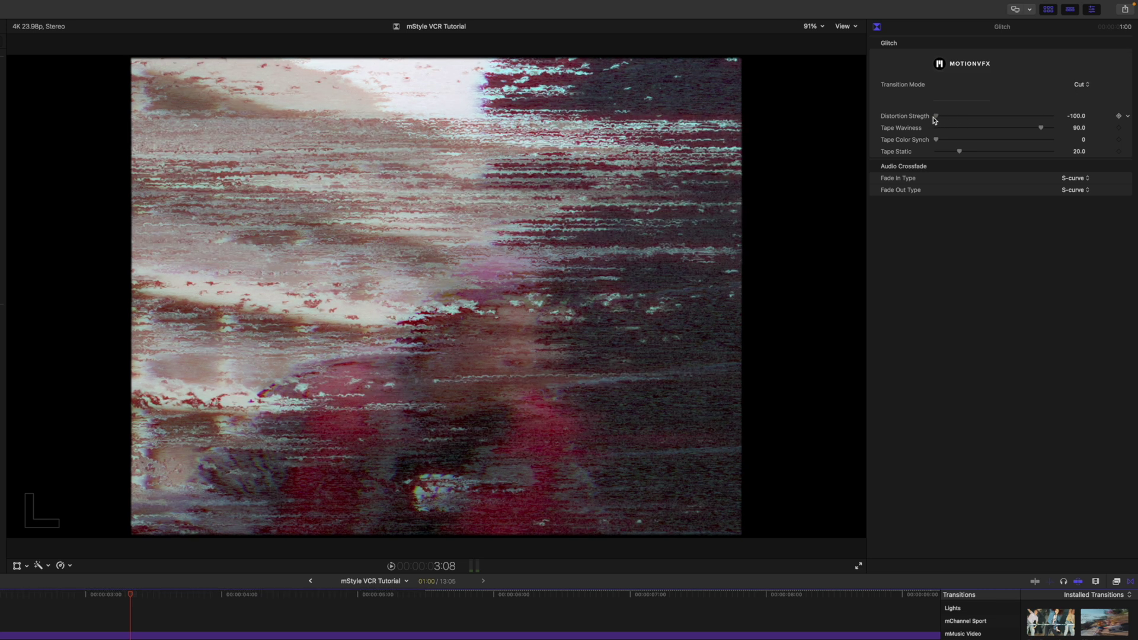
{"action": "left_click_drag", "start_coordinate": [1041, 130], "coordinate": [1022, 132]}
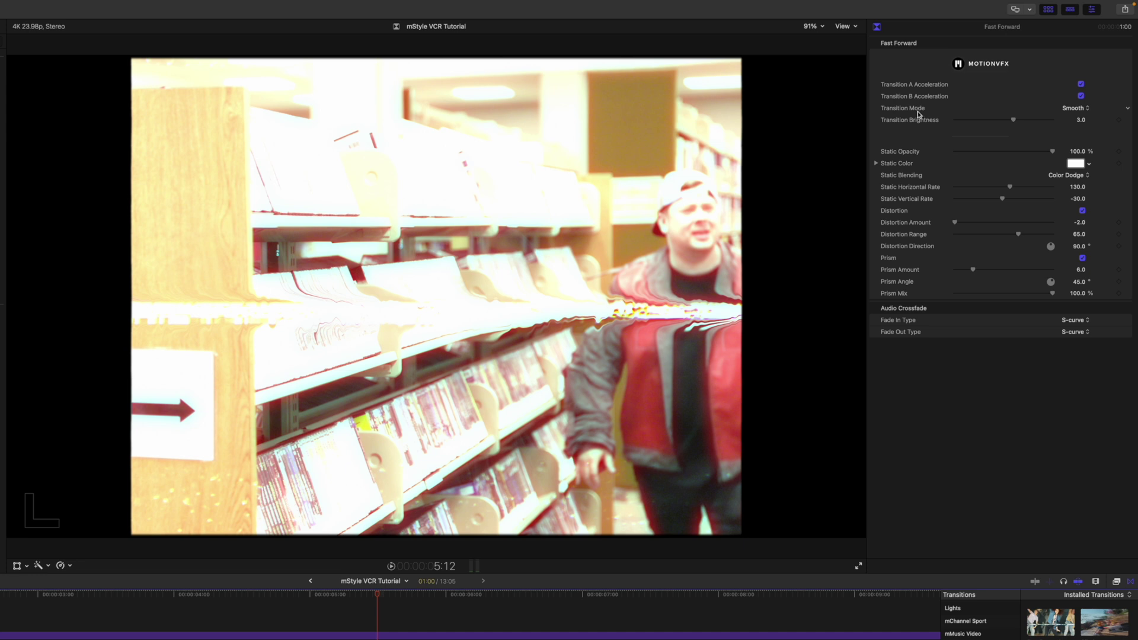
{"action": "left_click", "coordinate": [1070, 108]}
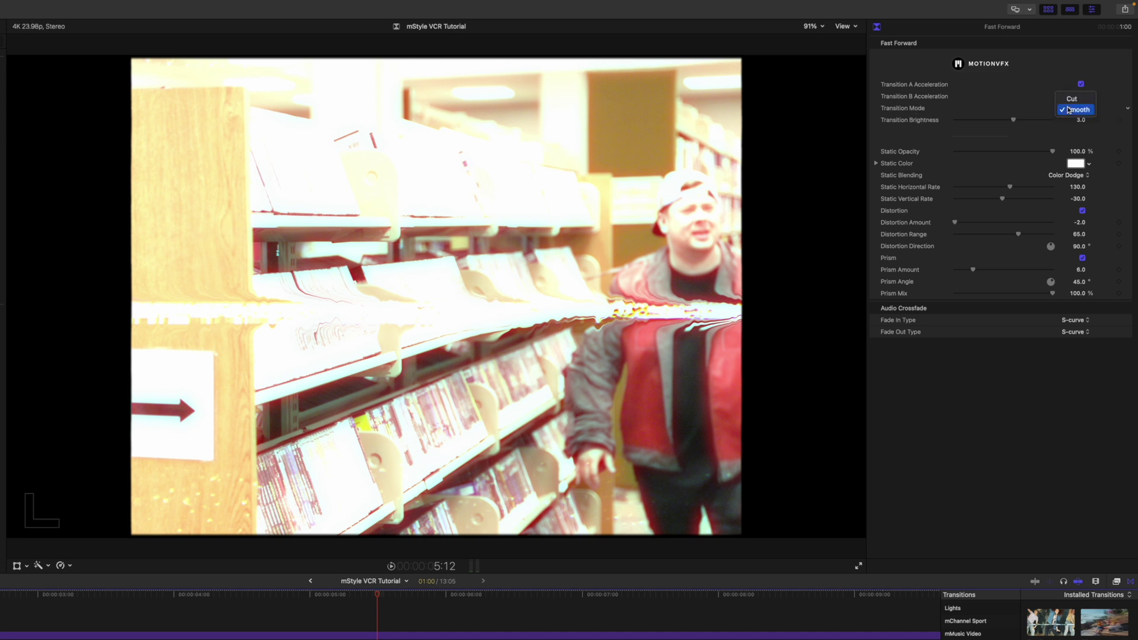
{"action": "left_click", "coordinate": [1088, 100]}
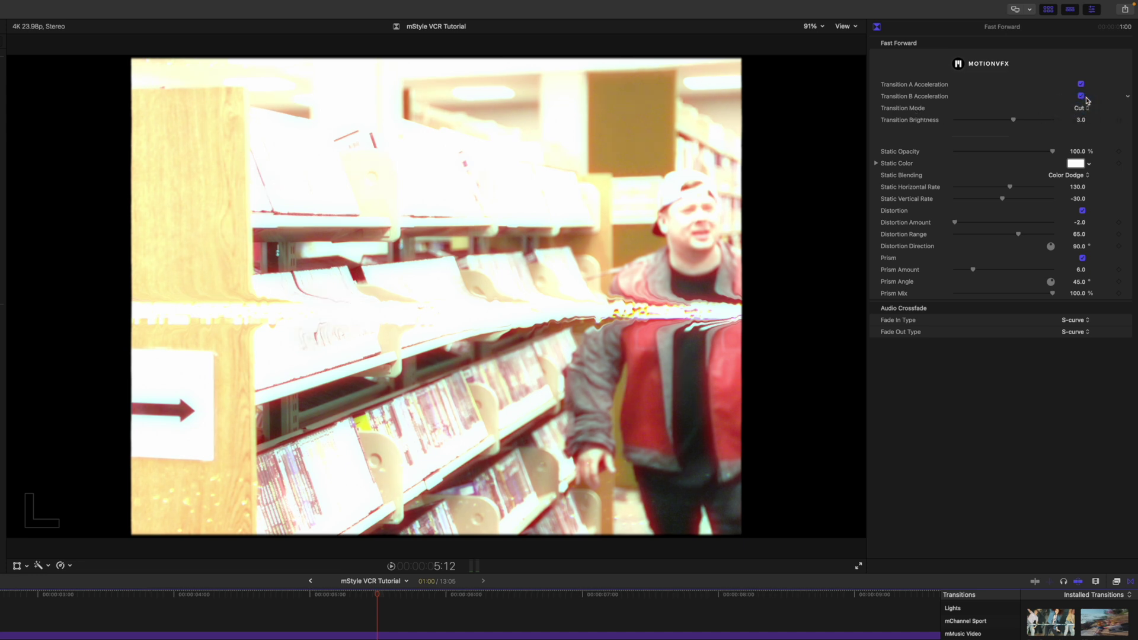
{"action": "left_click_drag", "start_coordinate": [1009, 123], "coordinate": [978, 129]}
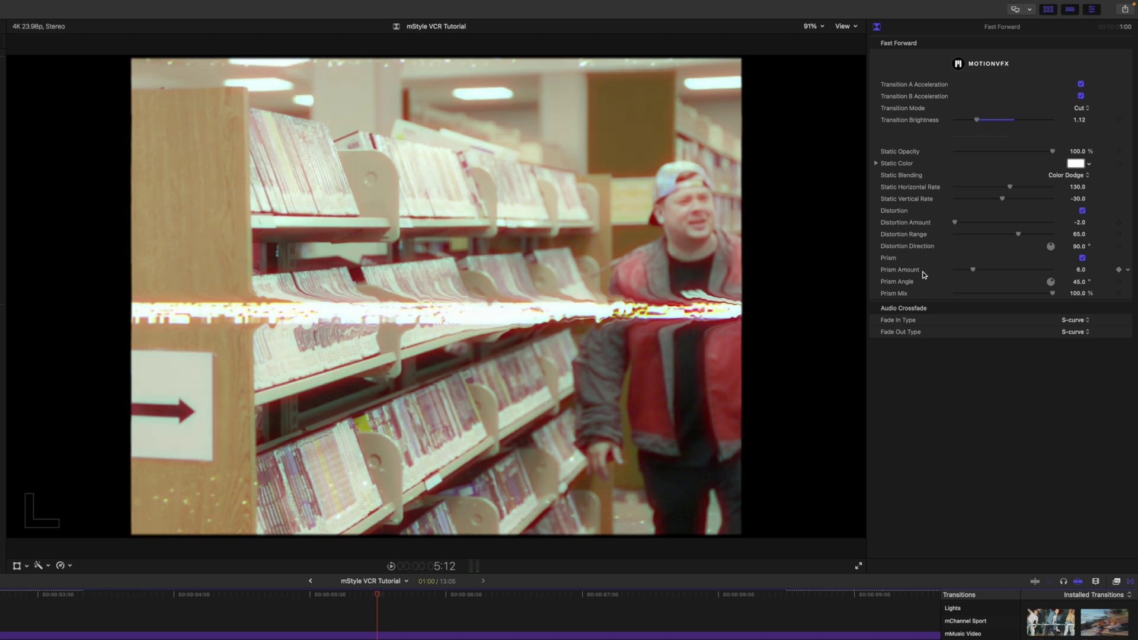
Step: Play back the Fast Forward transition to check it, then select the Noise transition
{"action": "scroll", "coordinate": [344, 610], "scroll_direction": "right", "scroll_amount": 5}
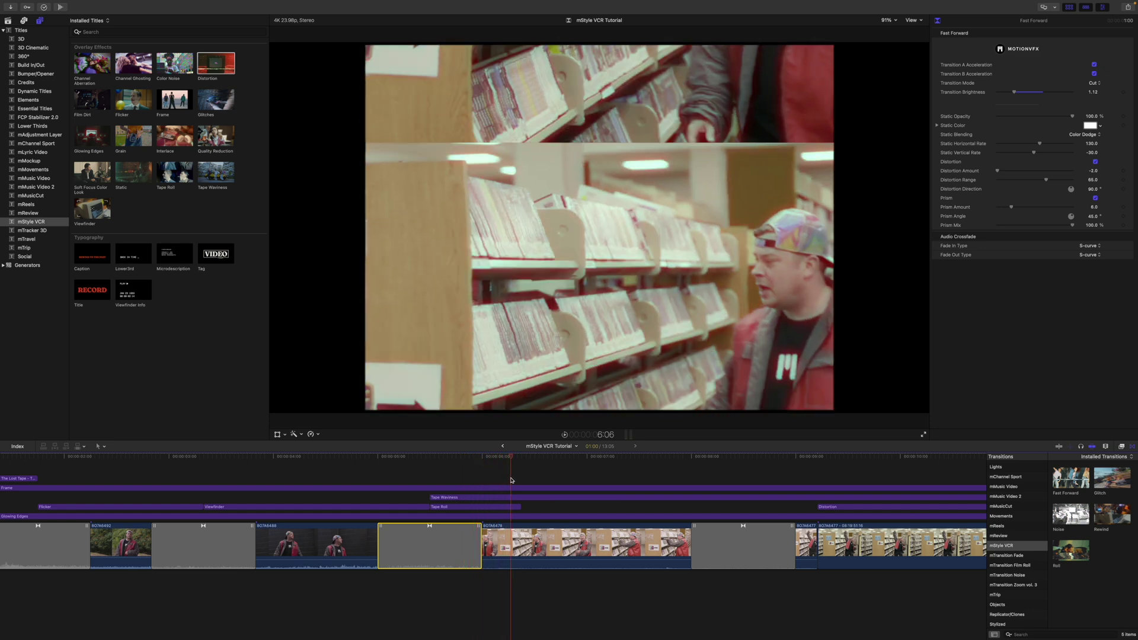
{"action": "key", "text": "space"}
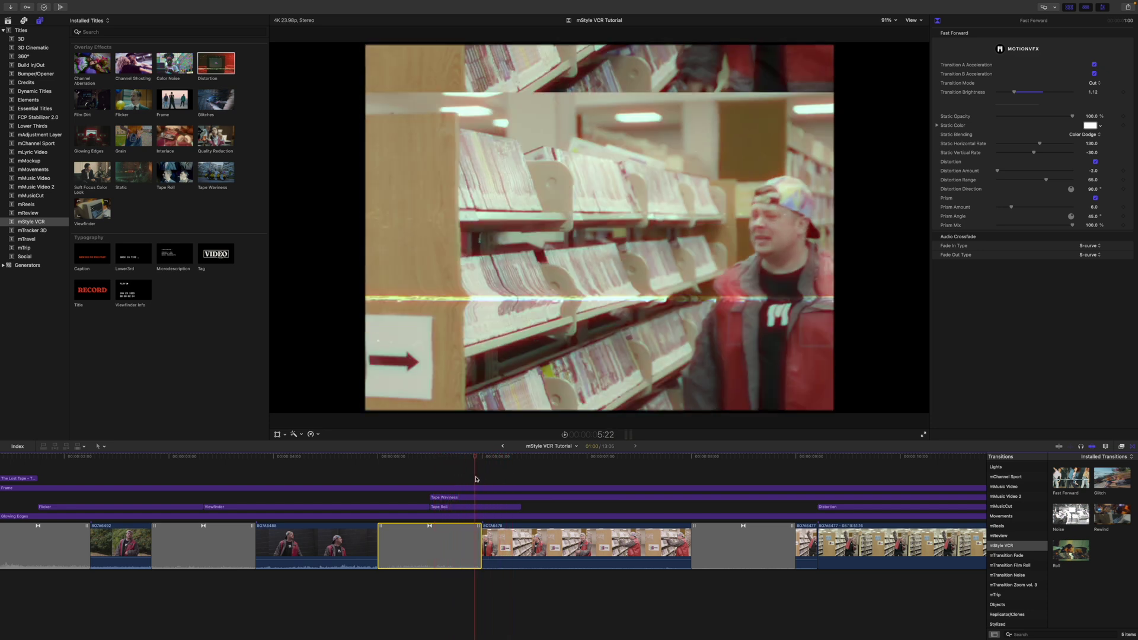
{"action": "left_click", "coordinate": [422, 479]}
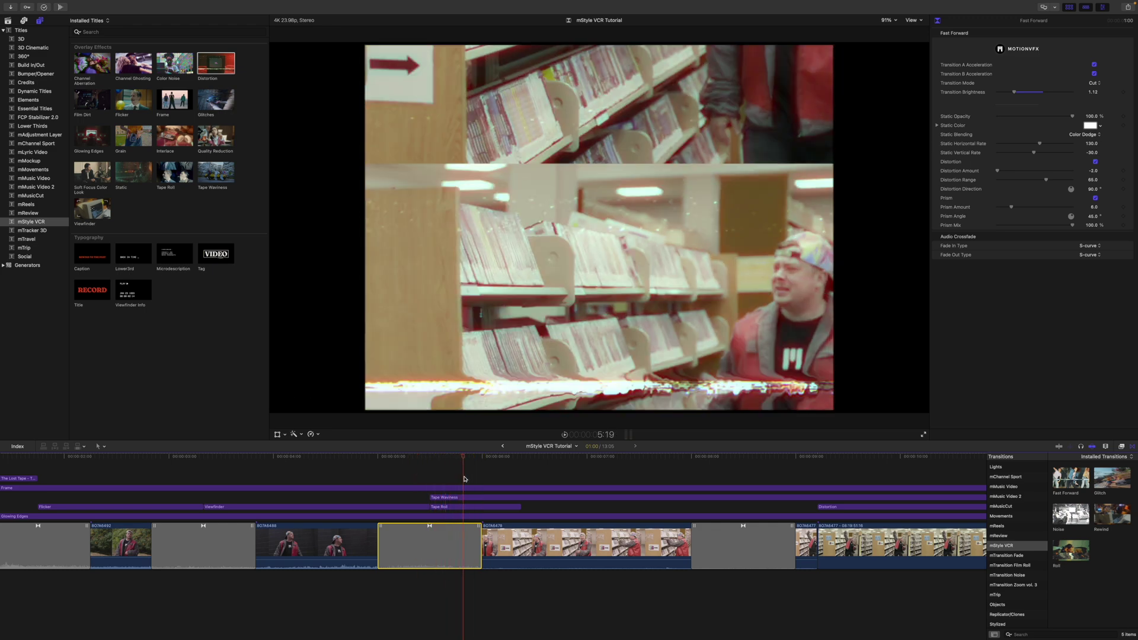
{"action": "left_click", "coordinate": [739, 541]}
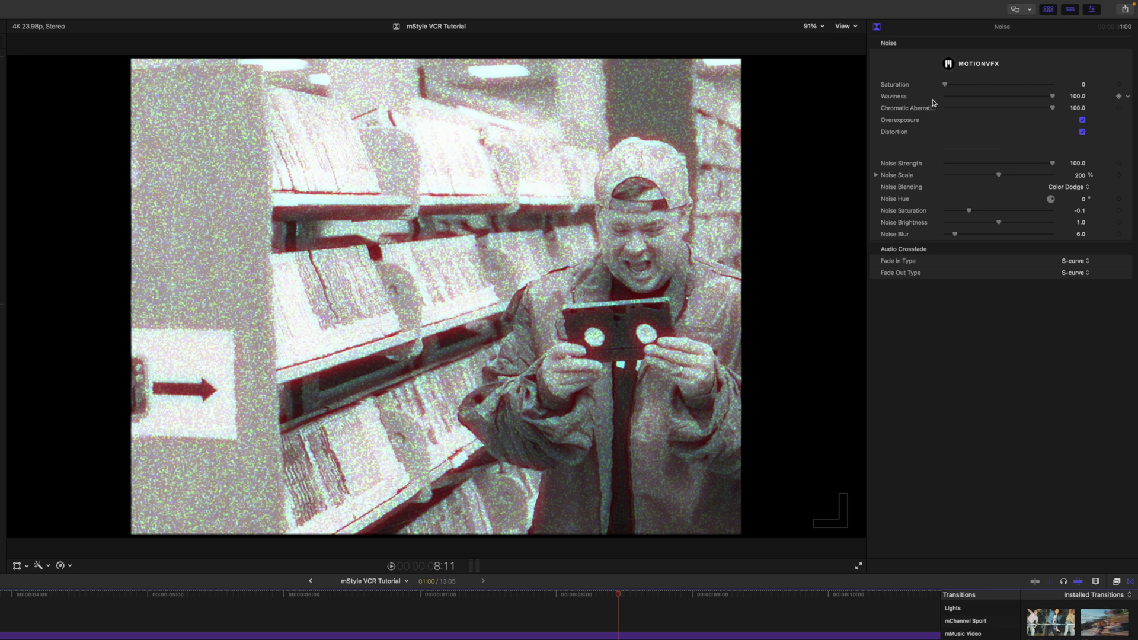
Step: Give the Noise transition Waviness 100, Saturation 0 and Overexposure on for grey noise
{"action": "left_click_drag", "start_coordinate": [946, 87], "coordinate": [971, 87]}
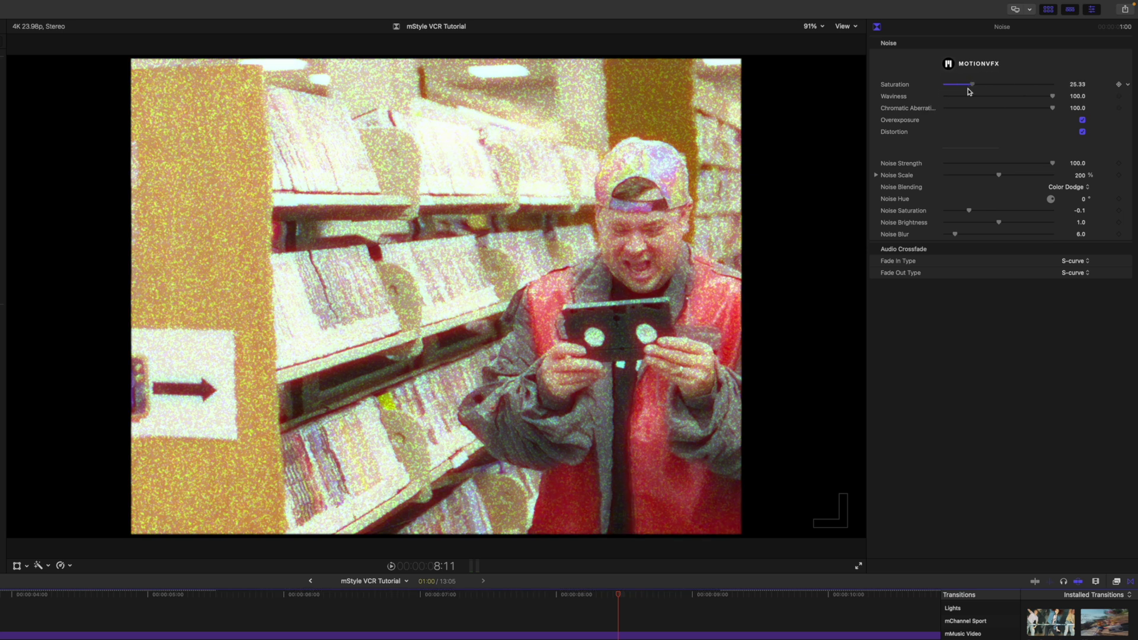
{"action": "left_click_drag", "start_coordinate": [1051, 98], "coordinate": [1058, 100]}
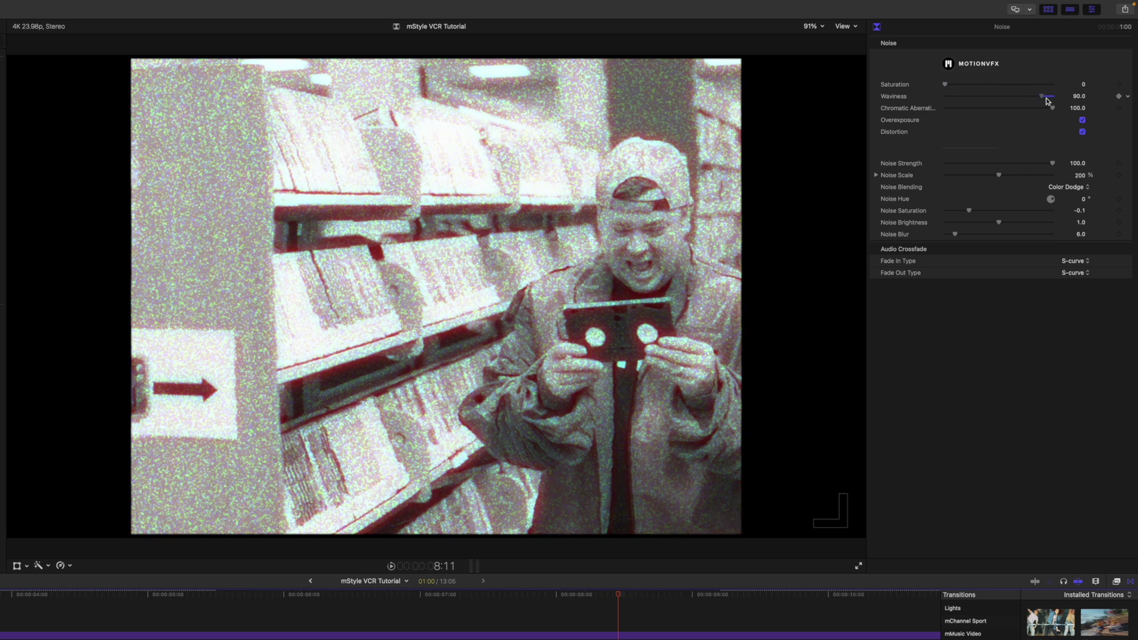
{"action": "left_click", "coordinate": [1082, 120]}
{"action": "left_click", "coordinate": [1082, 121]}
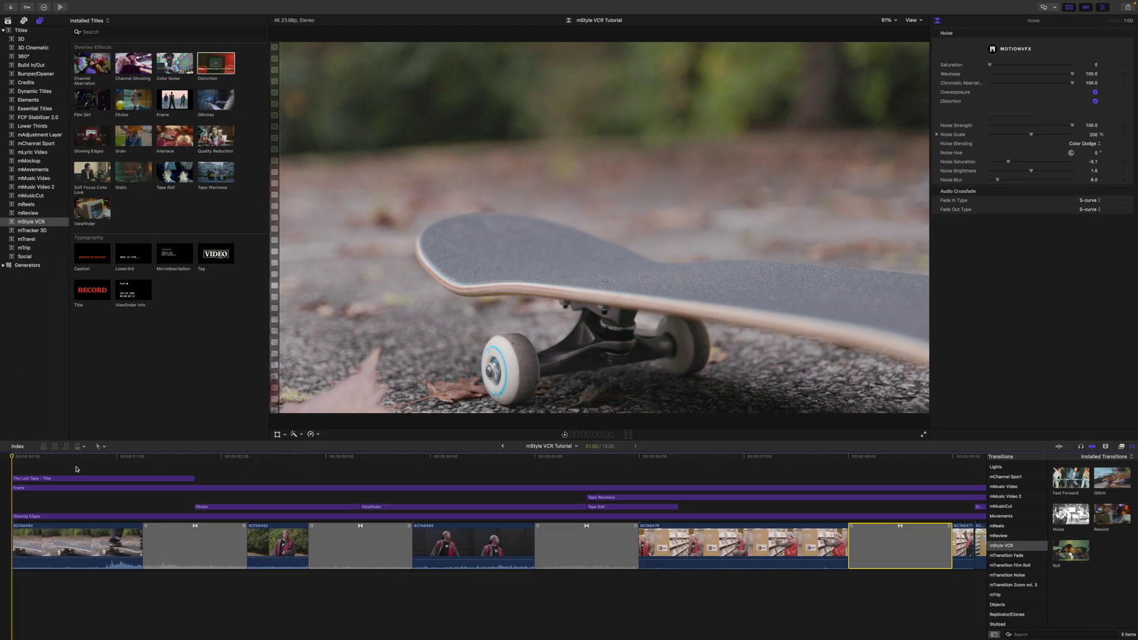
{"action": "key", "text": "space"}
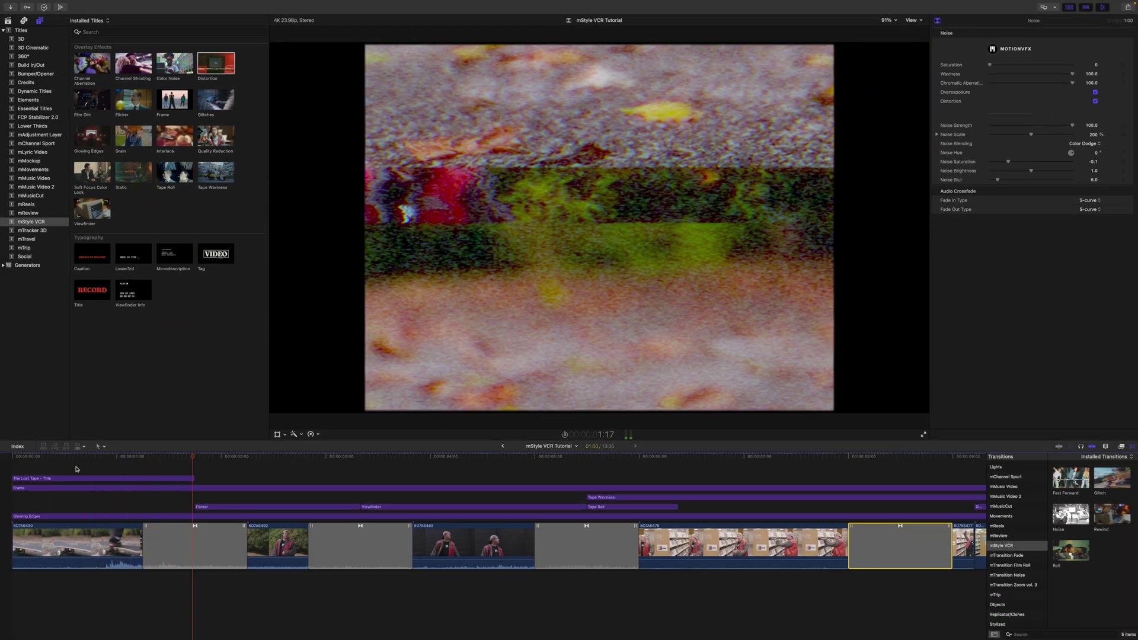